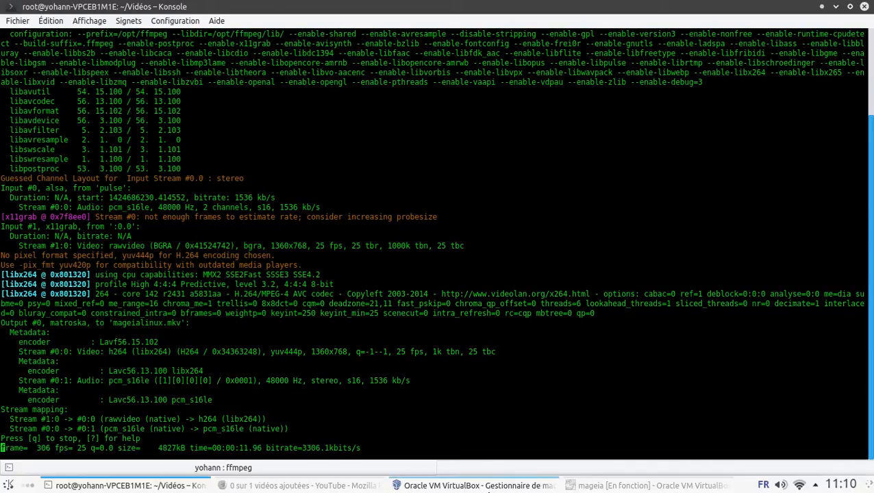
# Switch to the Mageia virtual machine and log in to the listed user account with its password.
pyautogui.click(398, 485)
pyautogui.click(609, 486)
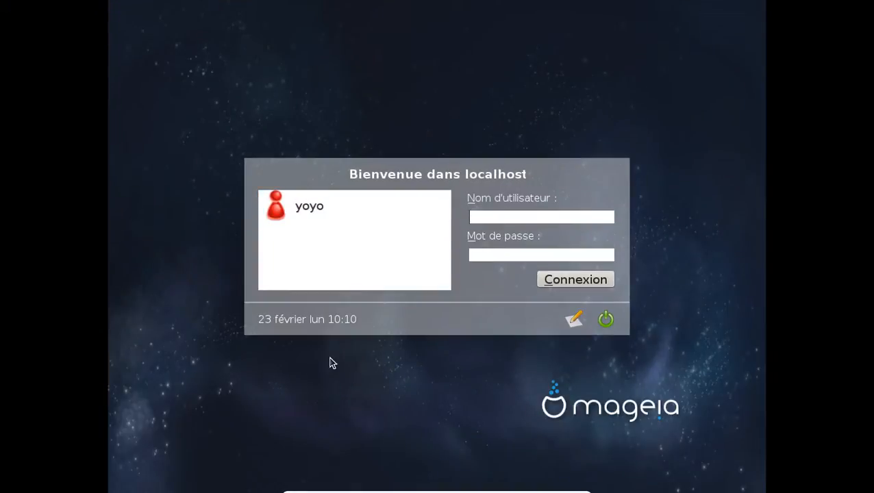
pyautogui.click(333, 215)
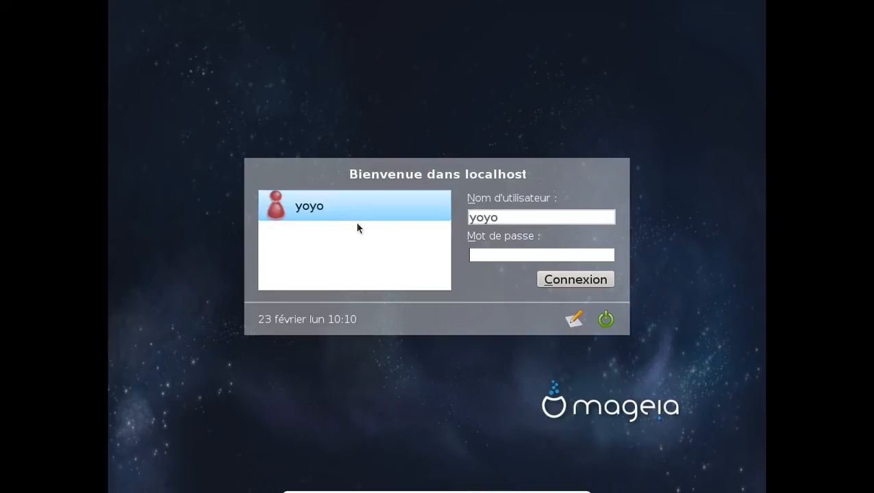
pyautogui.write('••')
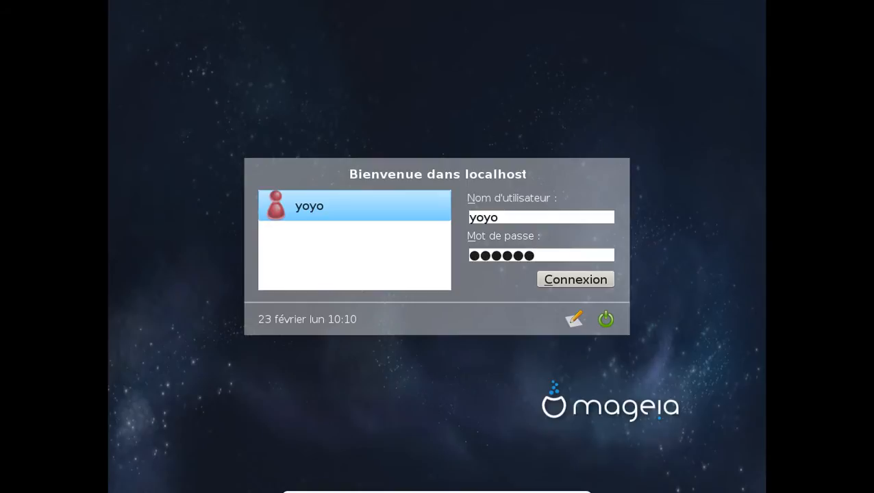
pyautogui.press('Return')
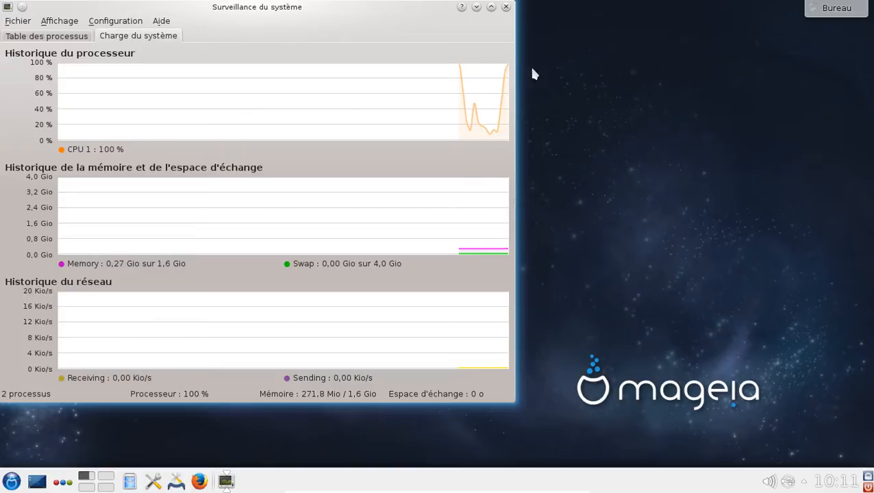
# Move the Surveillance du système window to the middle of the desktop, clear of the desktop icons.
pyautogui.moveTo(370, 6); pyautogui.dragTo(511, 26)
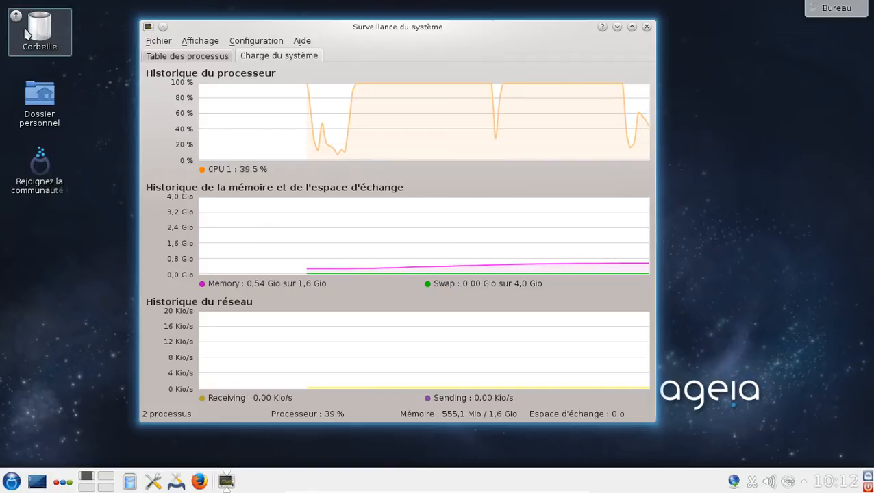
pyautogui.moveTo(283, 34); pyautogui.dragTo(330, 38)
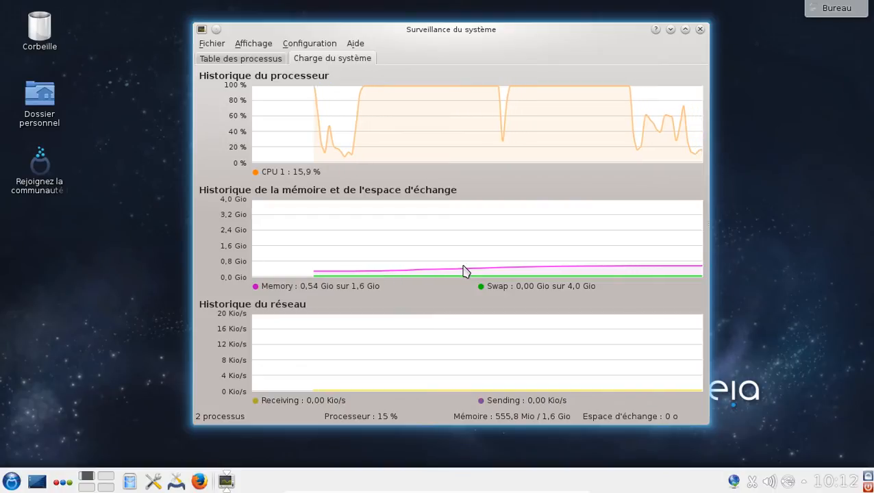
pyautogui.moveTo(460, 272)
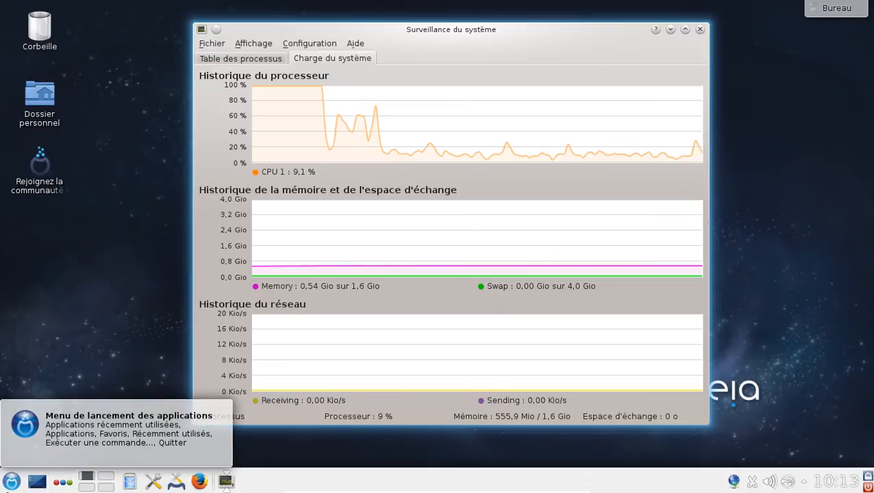
# Open Centre réseau from the Internet applications, centre its window and expand the Filaire (Ethernet) connection.
pyautogui.click(11, 481)
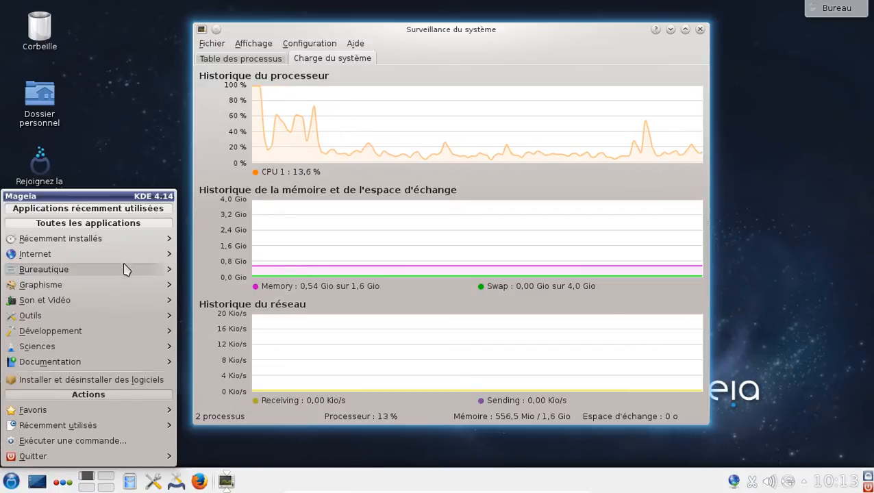
pyautogui.moveTo(110, 255)
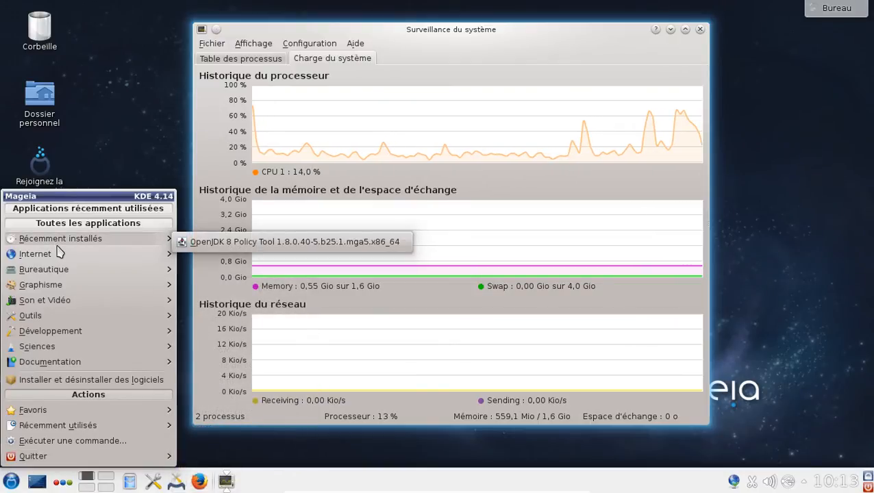
pyautogui.moveTo(58, 256)
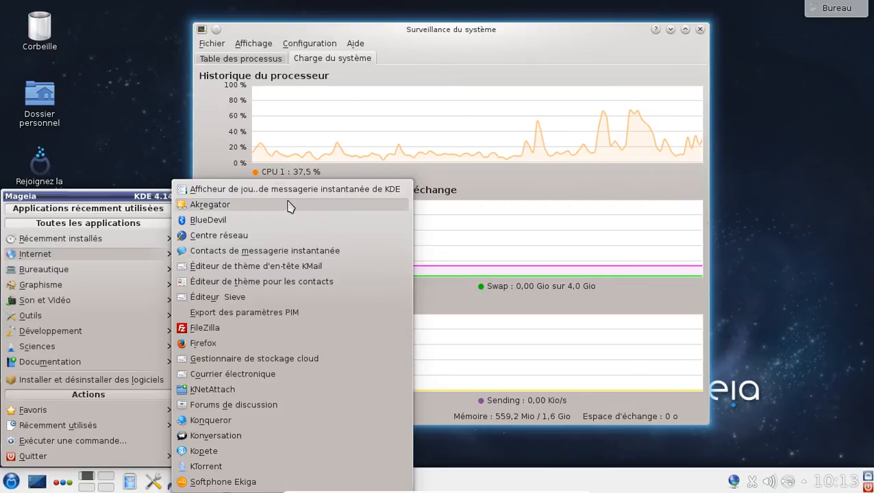
pyautogui.click(260, 241)
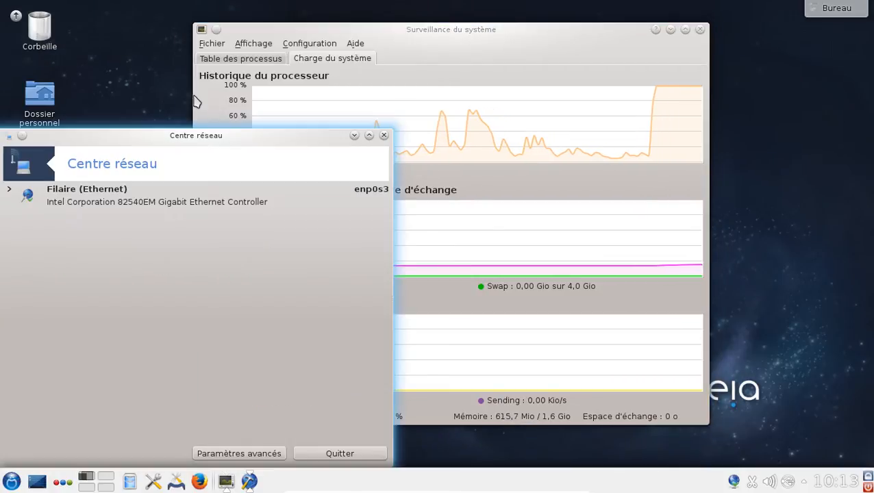
pyautogui.moveTo(186, 141); pyautogui.dragTo(338, 146)
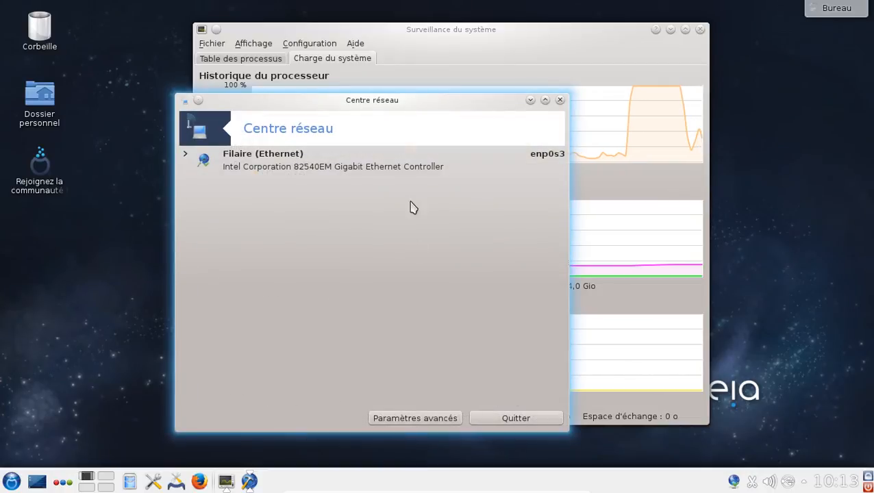
pyautogui.click(187, 156)
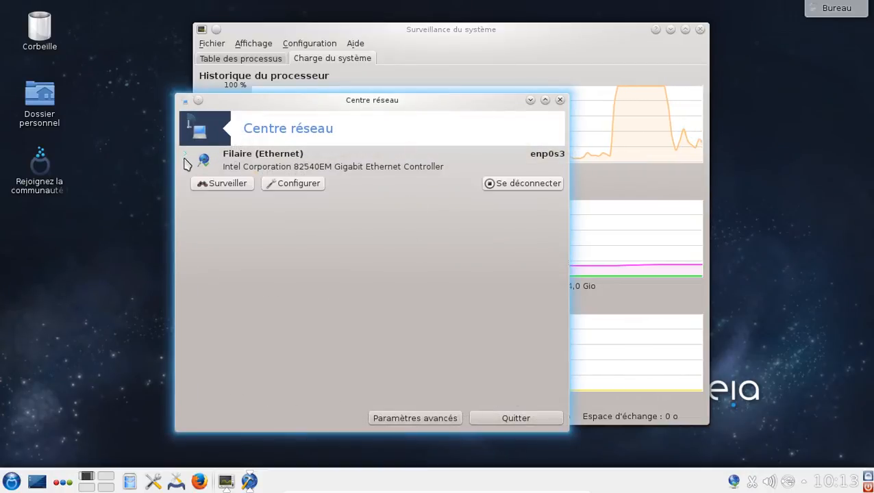
# View the advanced network settings, cancel them without changes and quit Centre réseau.
pyautogui.click(411, 411)
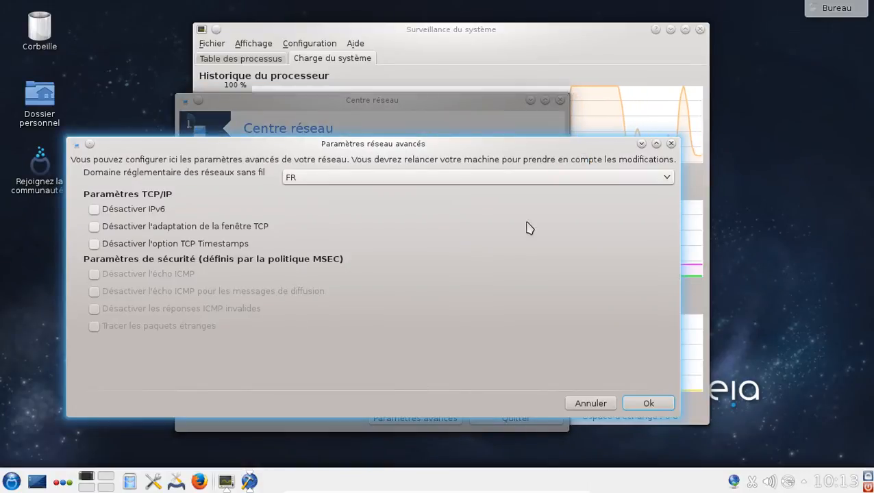
pyautogui.click(589, 404)
pyautogui.click(521, 419)
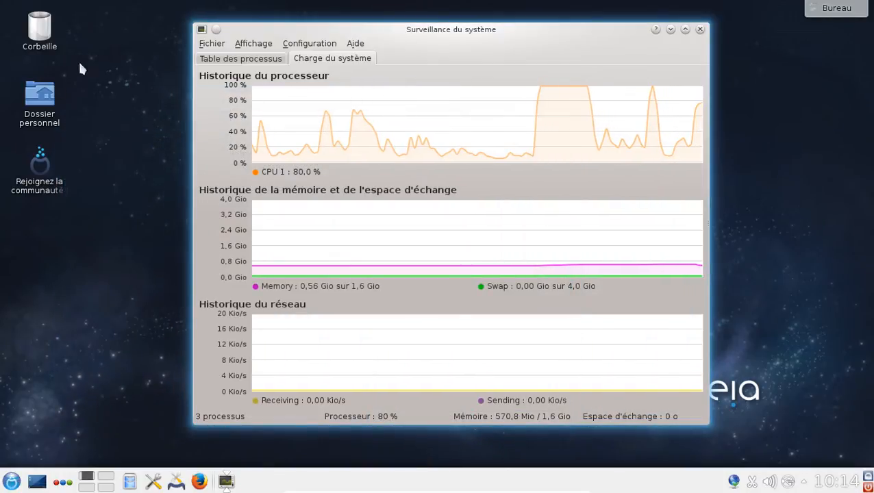
# Open the Konqueror browser from the Internet applications and maximize its window.
pyautogui.hotkey('alt', 'F1')
pyautogui.moveTo(83, 256)
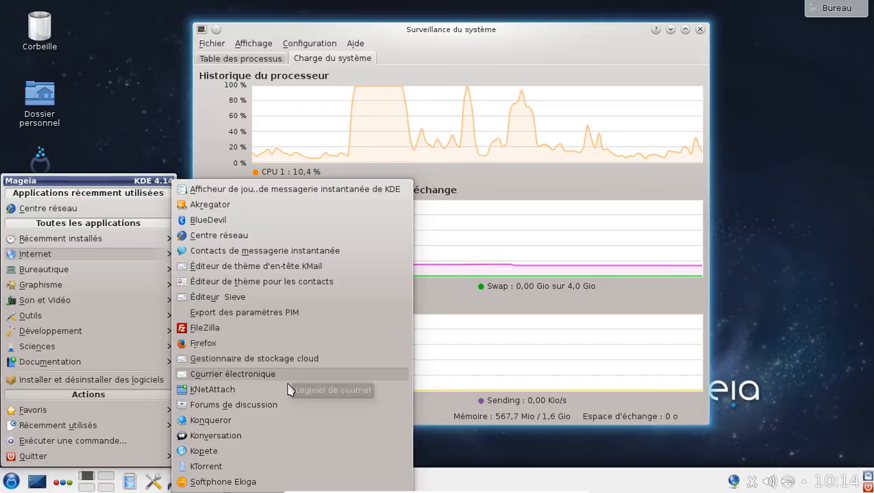
pyautogui.click(281, 424)
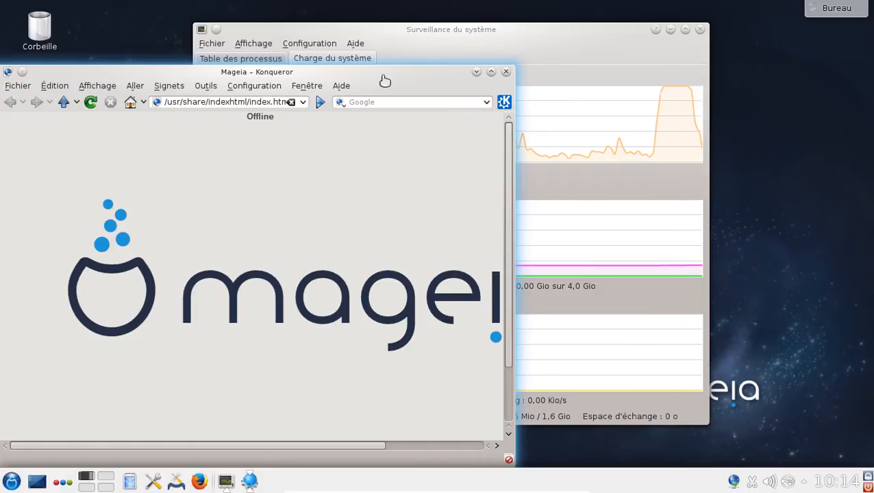
pyautogui.doubleClick(385, 77)
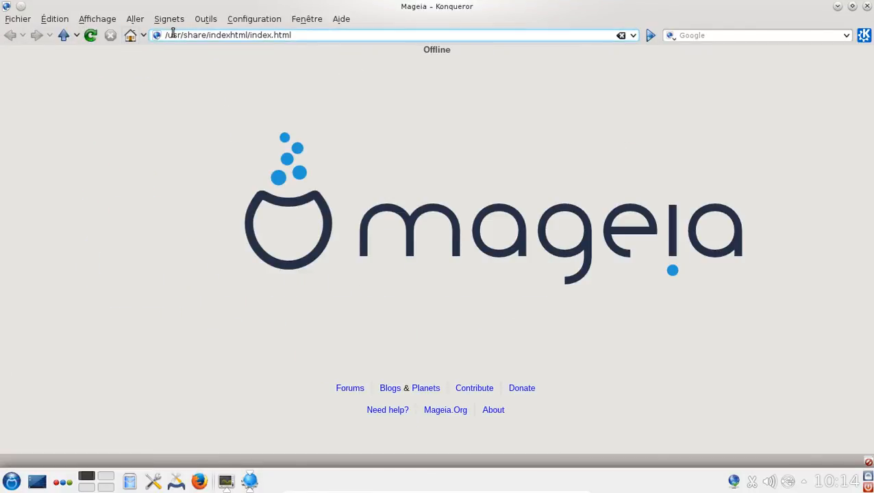
# Look at Konqueror's address bar and Google search field, then close the browser.
pyautogui.click(242, 40)
pyautogui.click(304, 36)
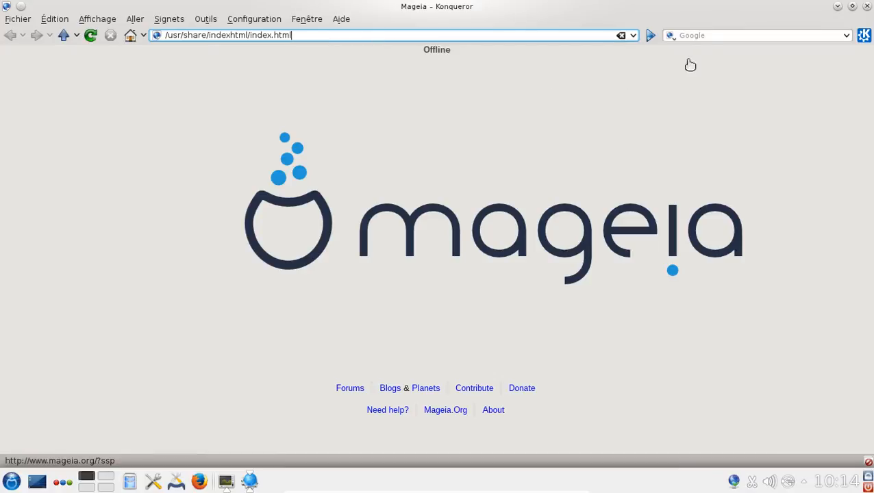
pyautogui.click(718, 36)
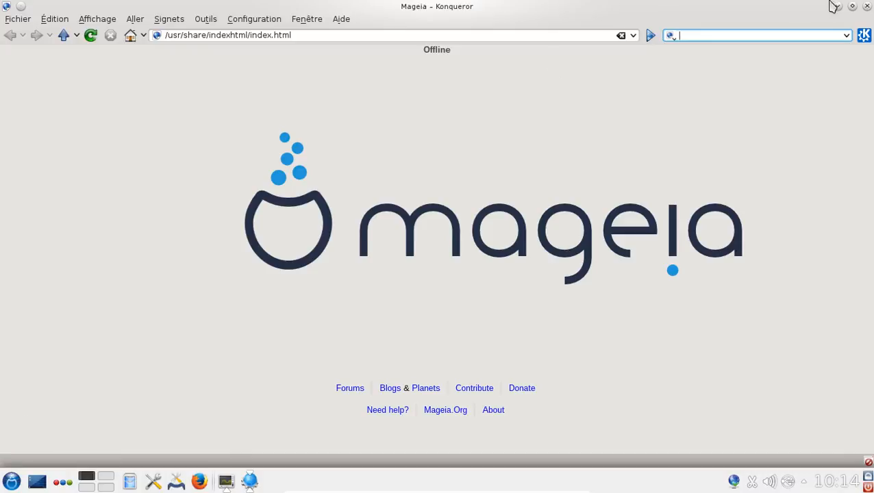
pyautogui.click(868, 7)
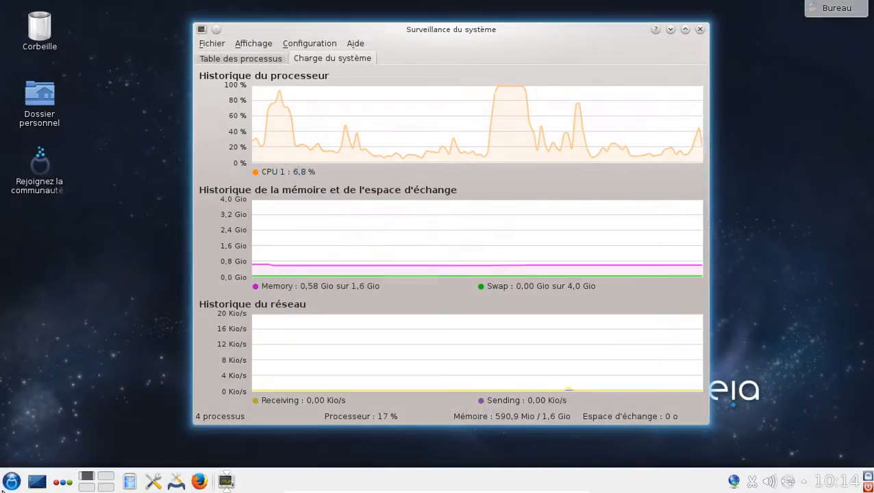
# Browse the installed applications in the Bureautique, Graphisme, Son et Vidéo and Outils categories.
pyautogui.hotkey('alt', 'F1')
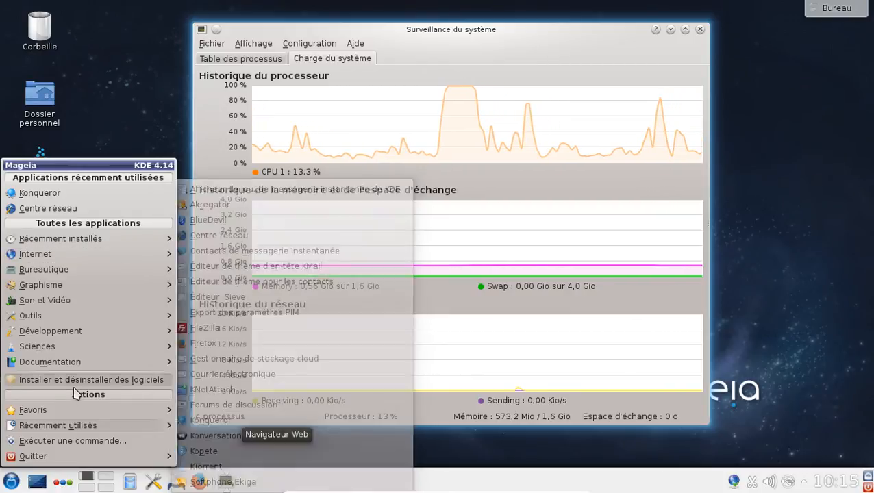
pyautogui.moveTo(86, 274)
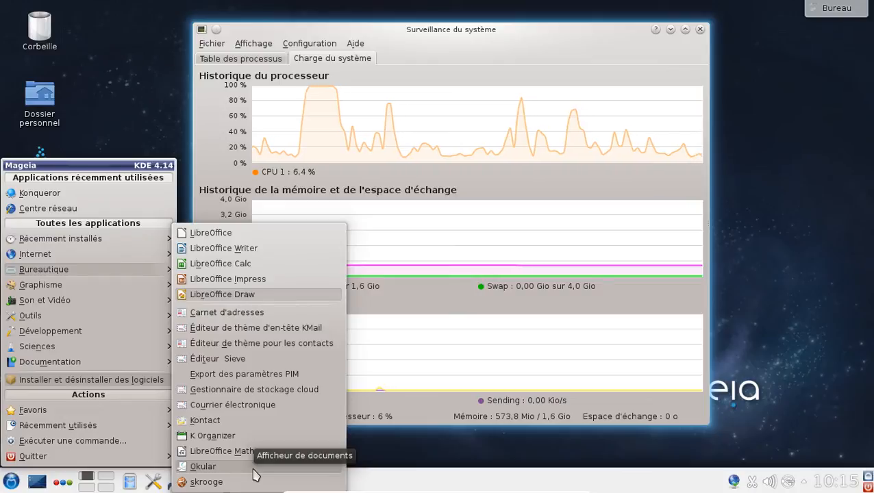
pyautogui.moveTo(41, 287)
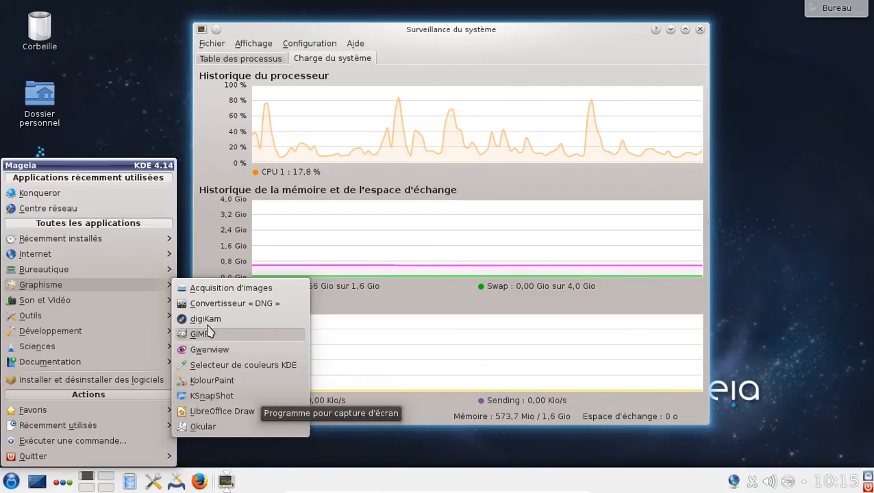
pyautogui.moveTo(24, 302)
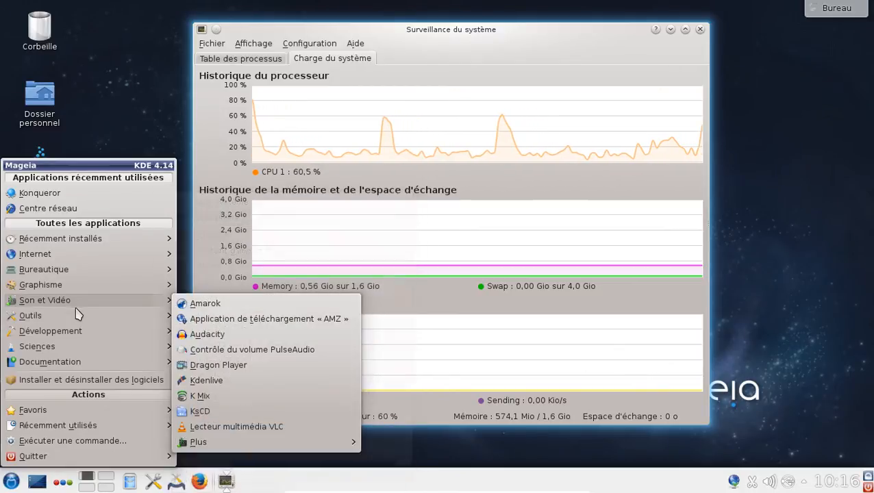
pyautogui.moveTo(80, 321)
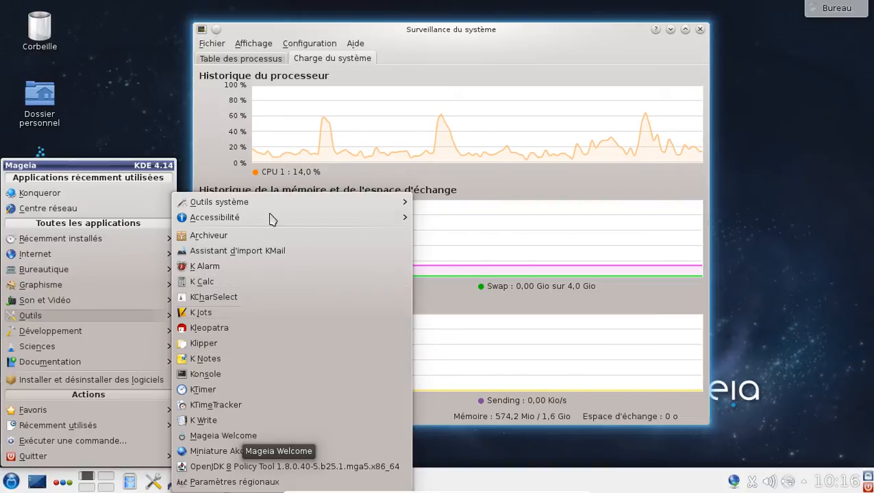
# Open Configuration du système from the system tools and examine the window decorations under Apparence de l'espace de travail.
pyautogui.moveTo(279, 202)
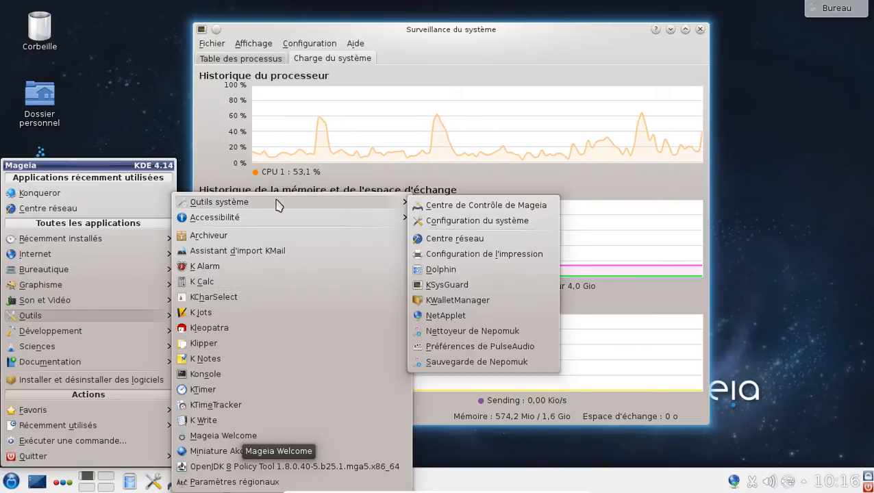
pyautogui.click(488, 224)
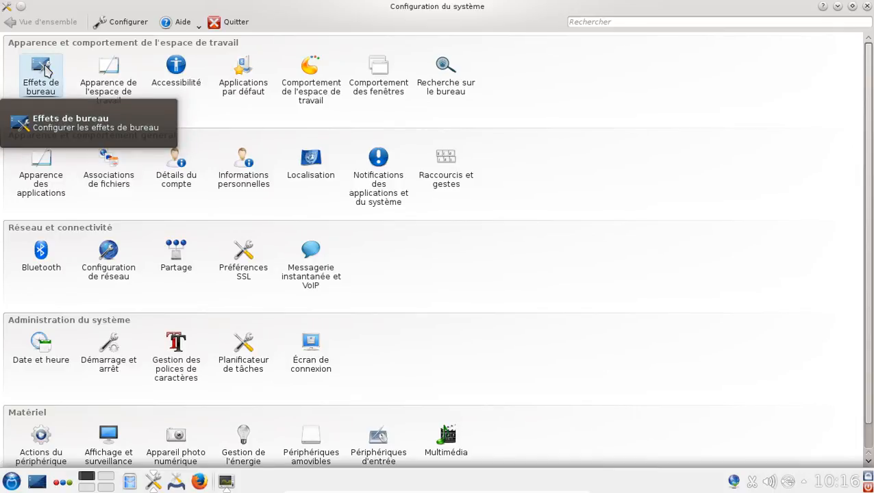
pyautogui.click(133, 91)
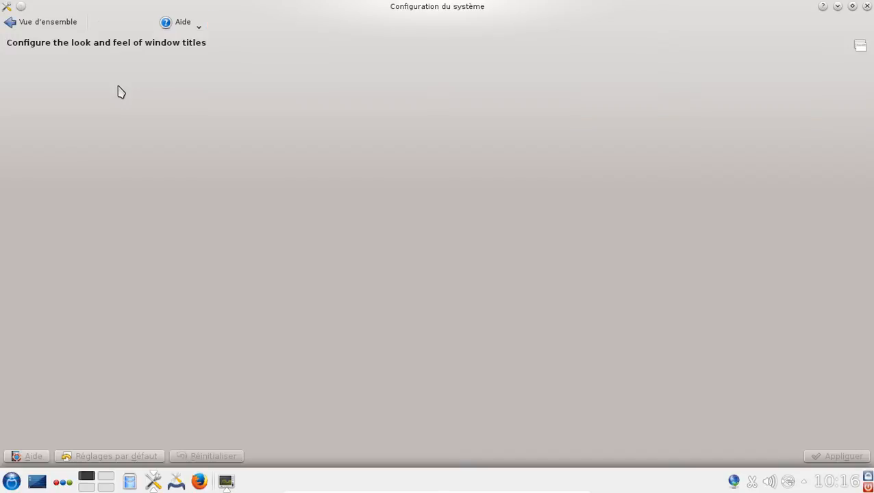
pyautogui.scroll(-2, 572, 261)
pyautogui.scroll(2, 570, 267)
pyautogui.scroll(-2, 572, 273)
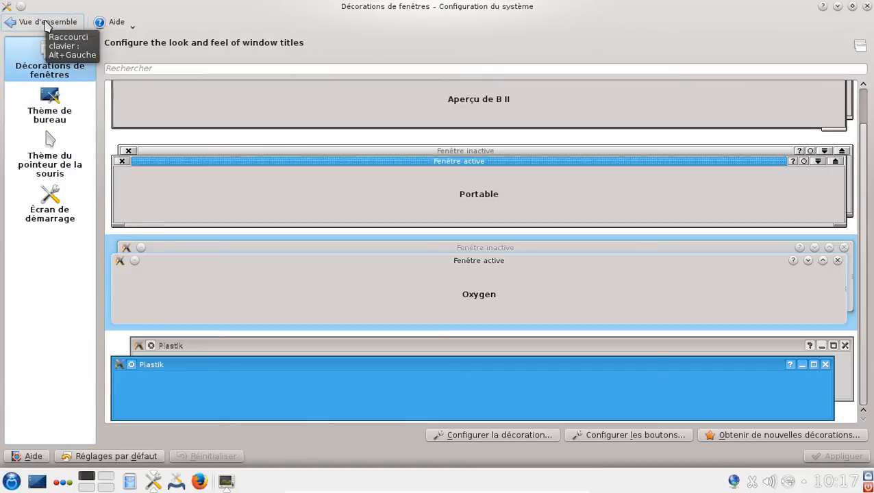
# Review the available desktop themes and their element details, then return to the settings overview and look through its categories.
pyautogui.click(57, 117)
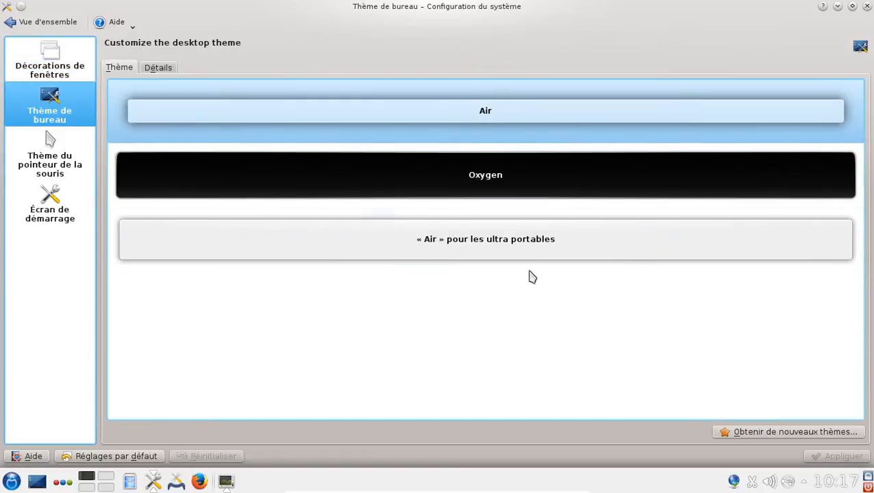
pyautogui.click(171, 70)
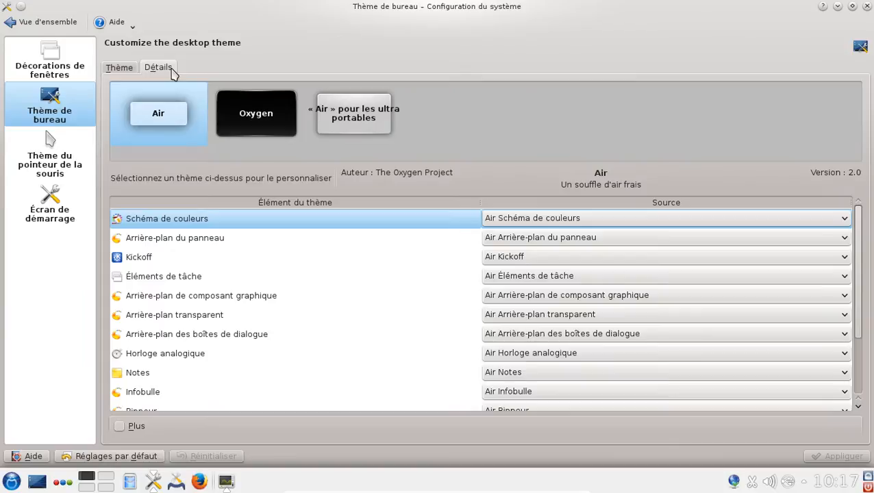
pyautogui.scroll(-3, 260, 346)
pyautogui.scroll(3, 260, 346)
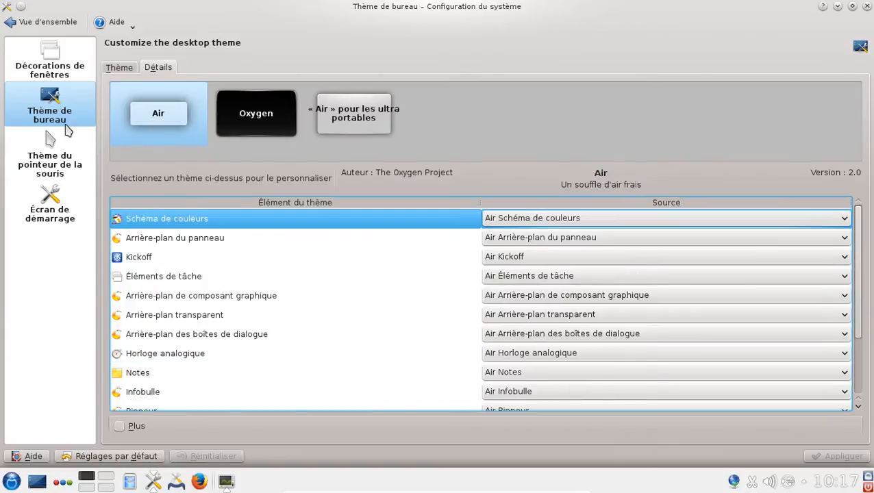
pyautogui.click(48, 24)
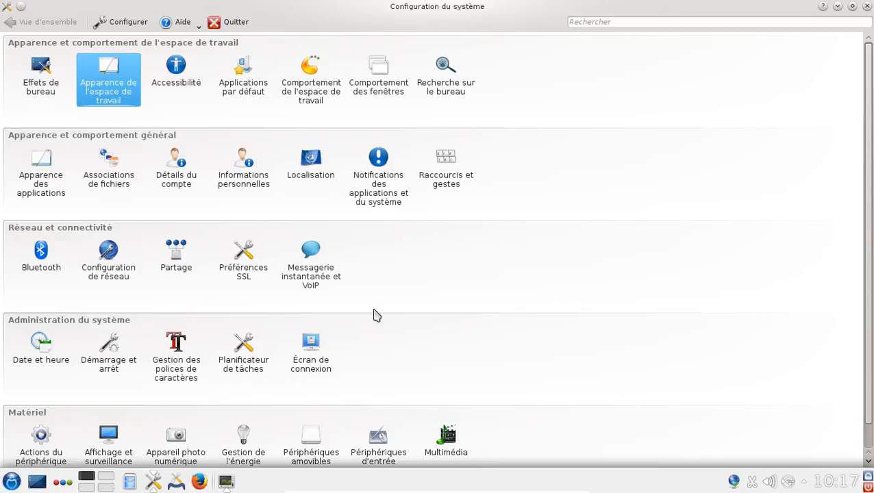
pyautogui.scroll(-1, 573, 251)
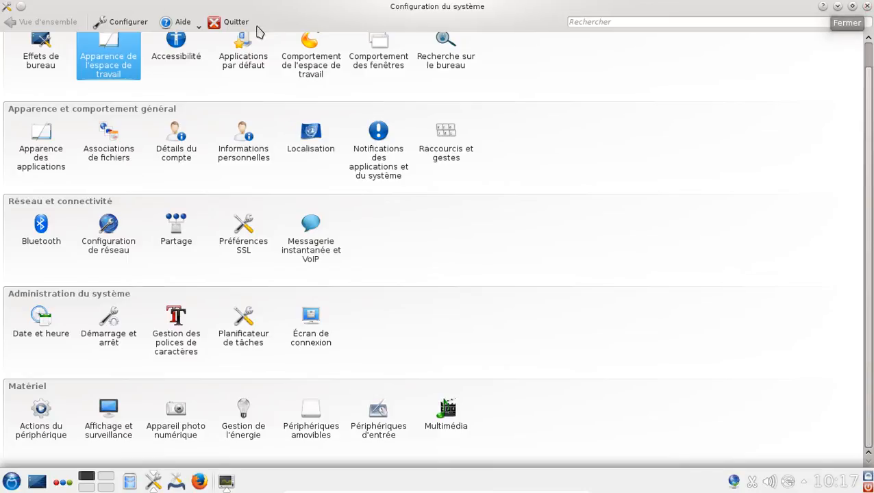
# Quit the system settings, launch Centre de Contrôle de Mageia from the system tools and authenticate with the administrator password.
pyautogui.click(217, 22)
pyautogui.click(12, 481)
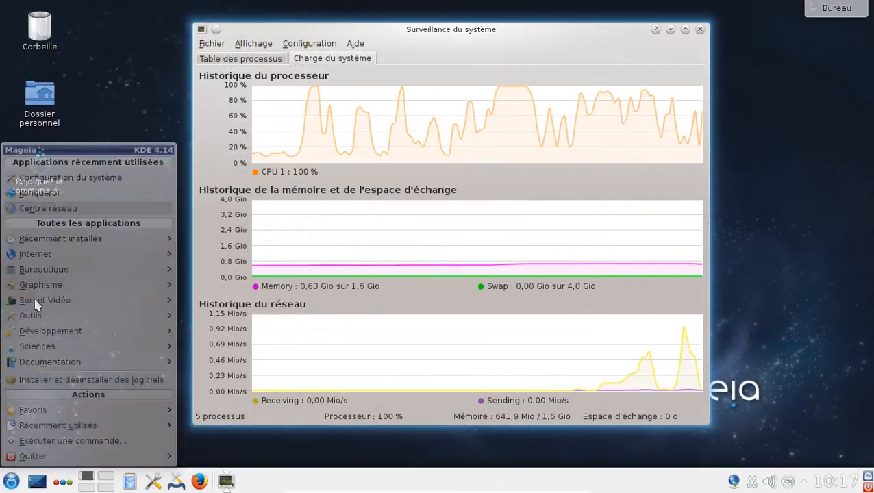
pyautogui.moveTo(120, 317)
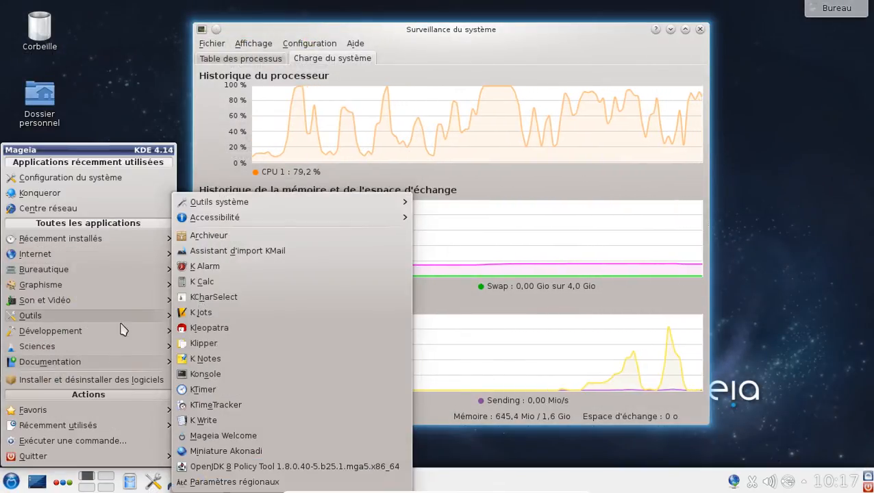
pyautogui.moveTo(328, 207)
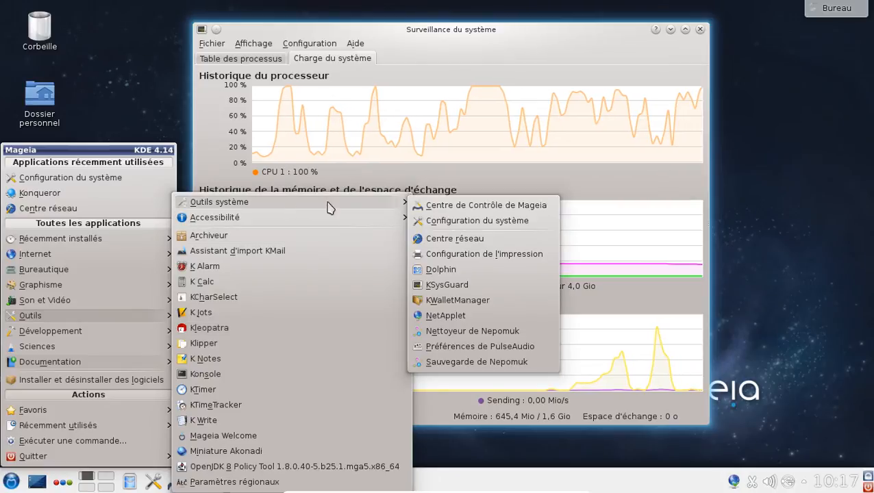
pyautogui.click(496, 211)
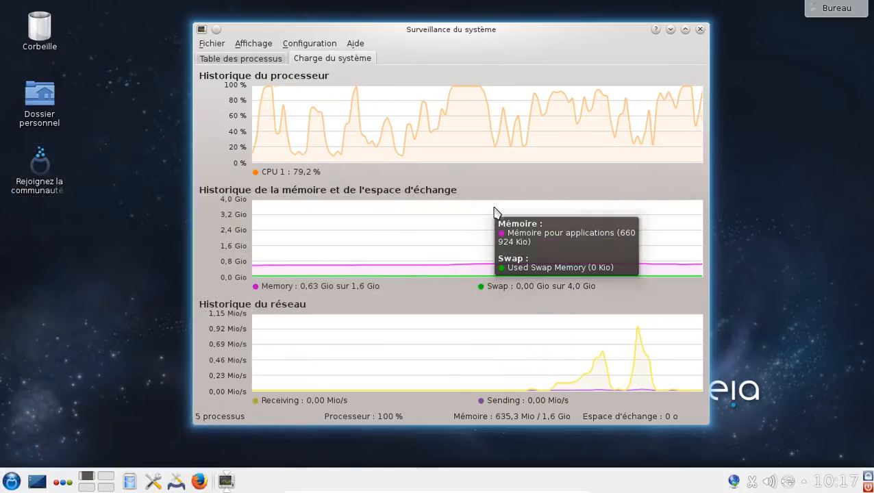
pyautogui.write('••••••')
pyautogui.press('Return')
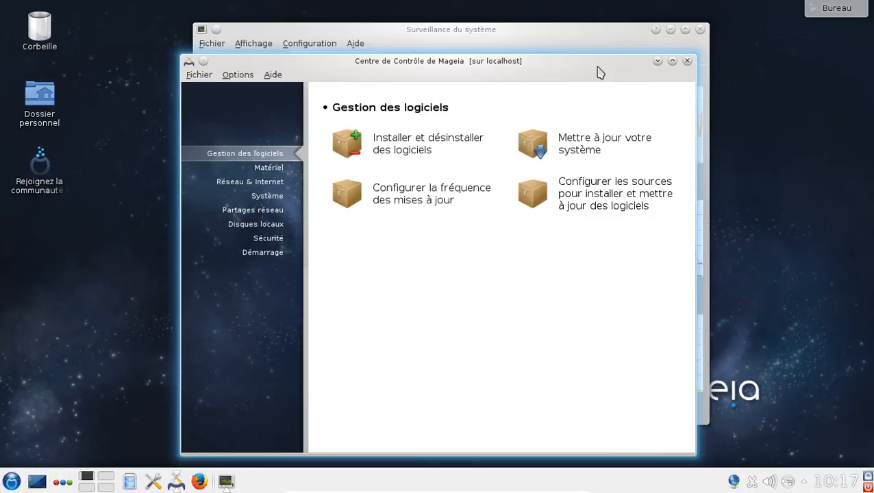
# Maximize the control center window and open the tool for installing and uninstalling software.
pyautogui.click(660, 61)
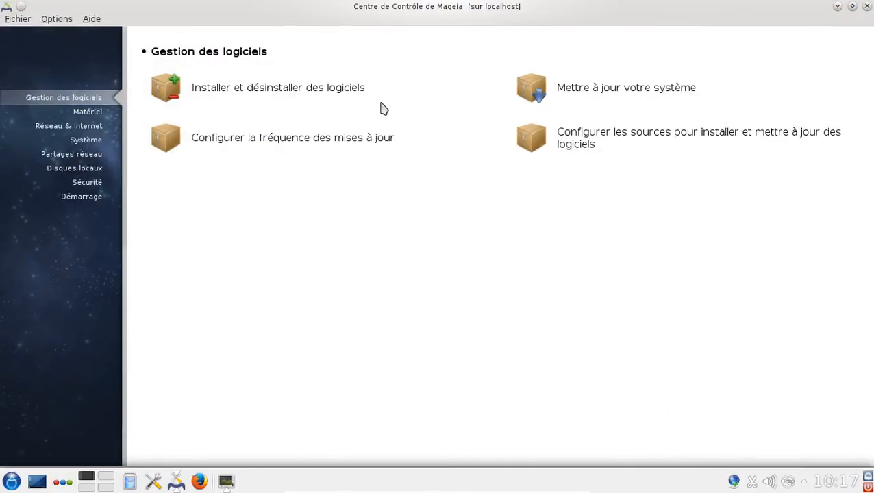
pyautogui.click(309, 89)
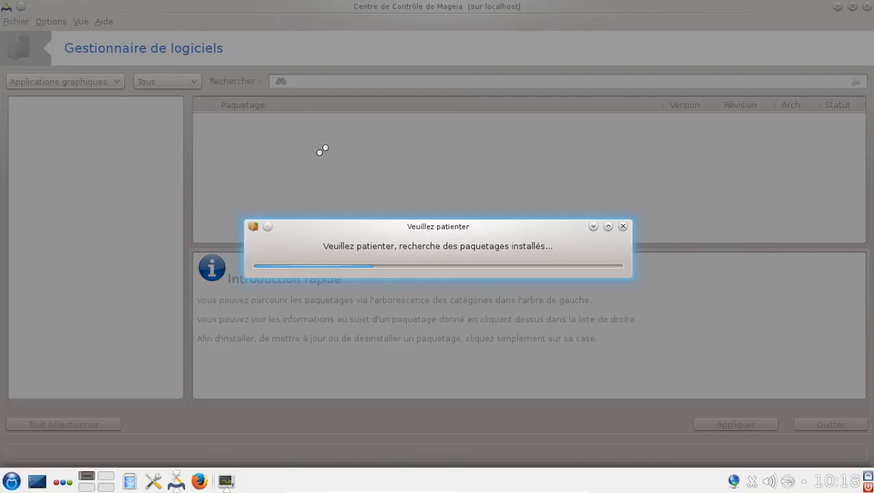
# Open the Dolphin file manager from the system tools in the application launcher.
pyautogui.click(11, 481)
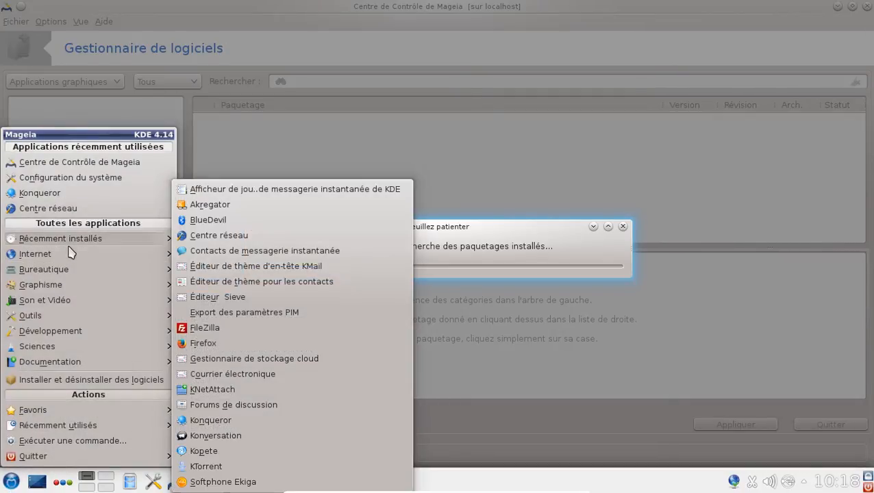
pyautogui.moveTo(83, 316)
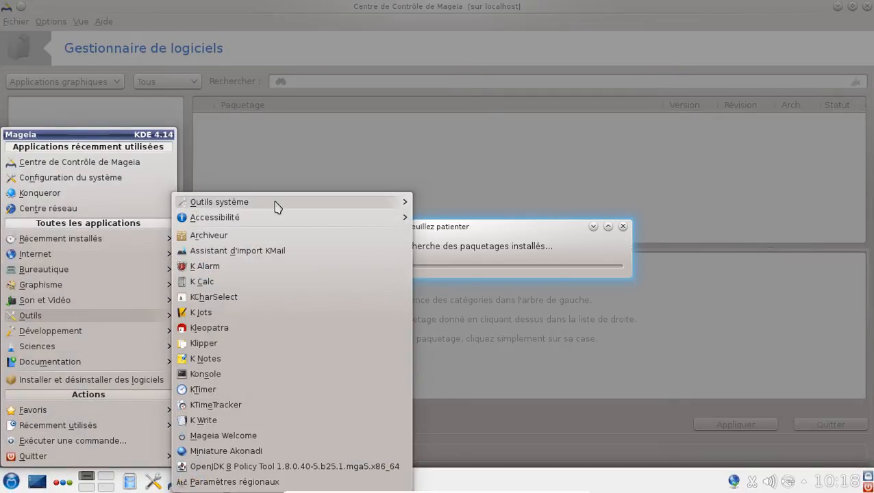
pyautogui.moveTo(277, 203)
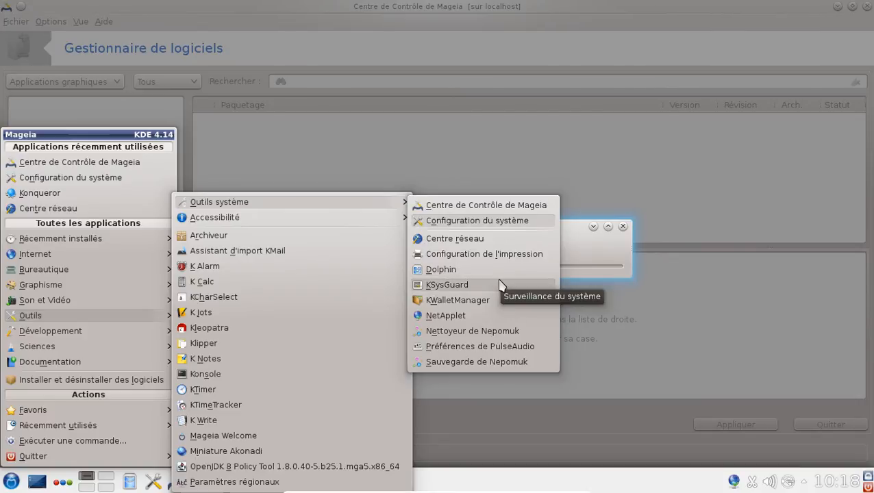
pyautogui.click(459, 274)
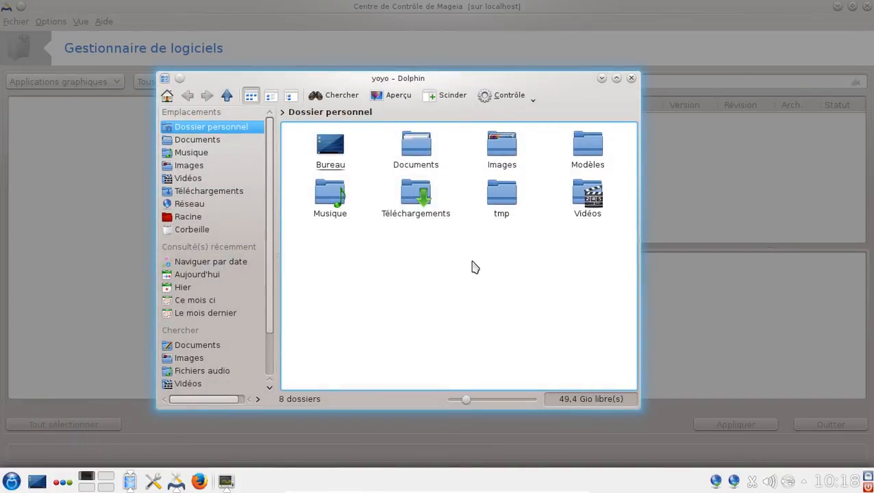
# Open a second Dolphin tab on the home folder, split it into two views and close that tab.
pyautogui.hotkey('ctrl', 't')
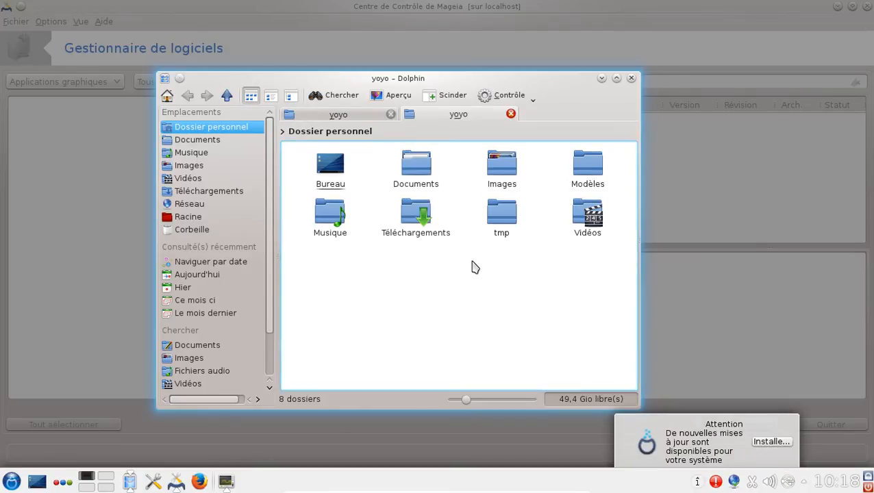
pyautogui.click(438, 96)
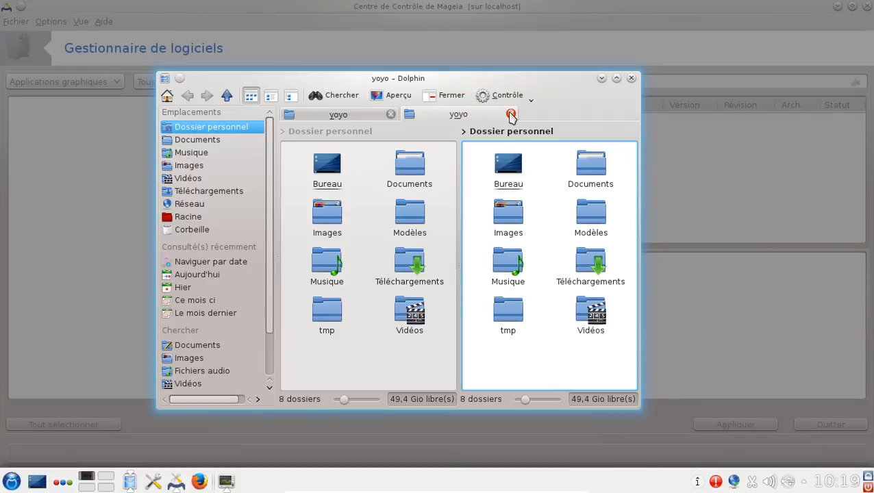
pyautogui.click(510, 114)
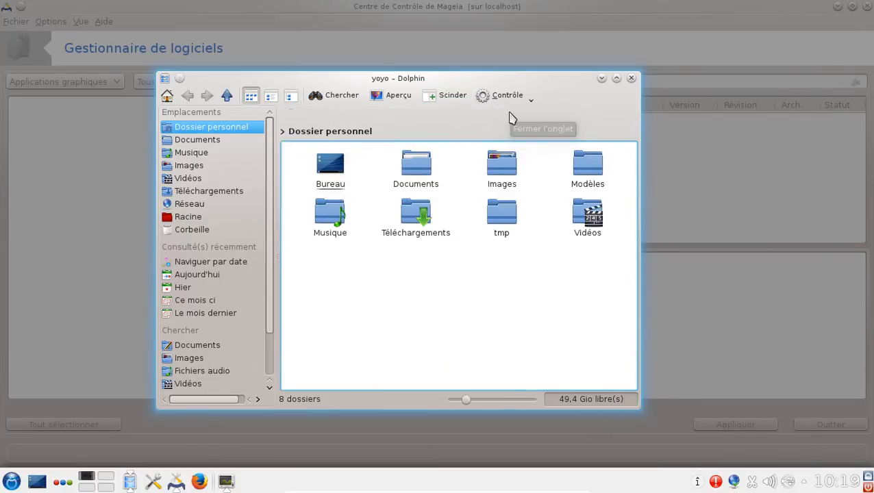
pyautogui.scroll(-1, 219, 315)
pyautogui.scroll(1, 219, 315)
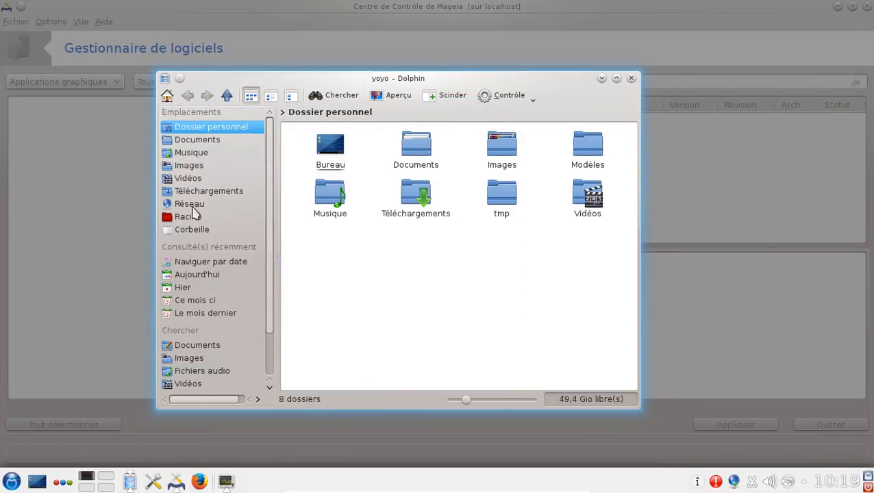
# Look through Dolphin's control options, including the Outils entries, and close the file manager.
pyautogui.click(499, 100)
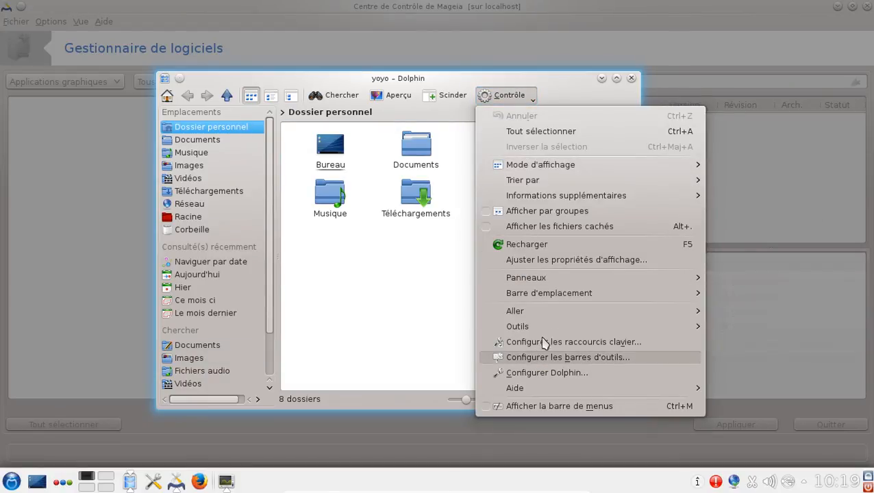
pyautogui.moveTo(546, 330)
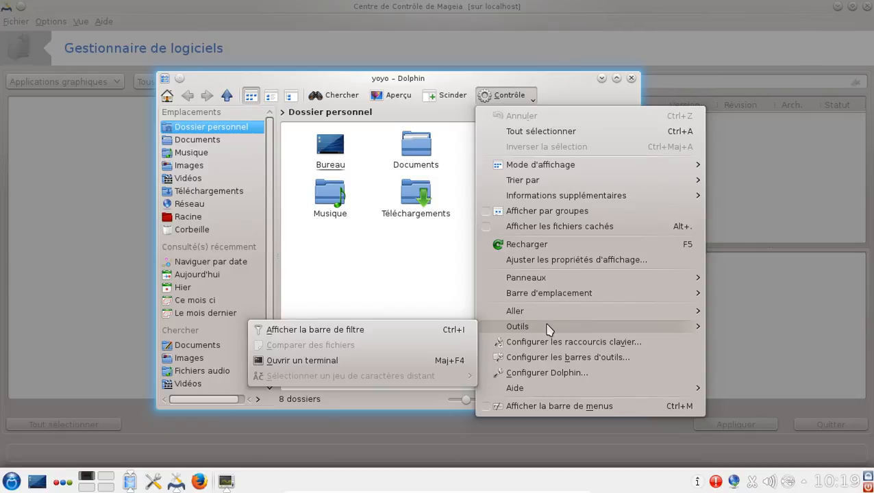
pyautogui.click(443, 302)
pyautogui.click(631, 78)
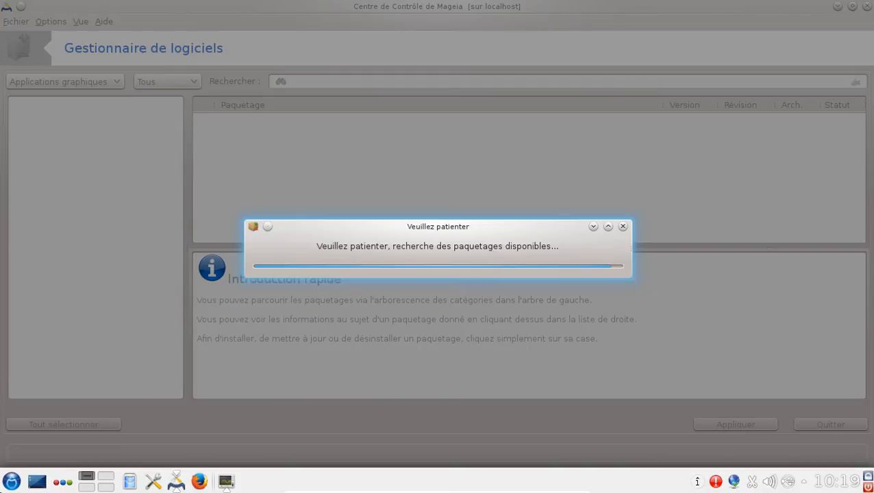
# Browse the installed applications in the Développement, Sciences and Documentation categories, and close the application launcher.
pyautogui.click(12, 482)
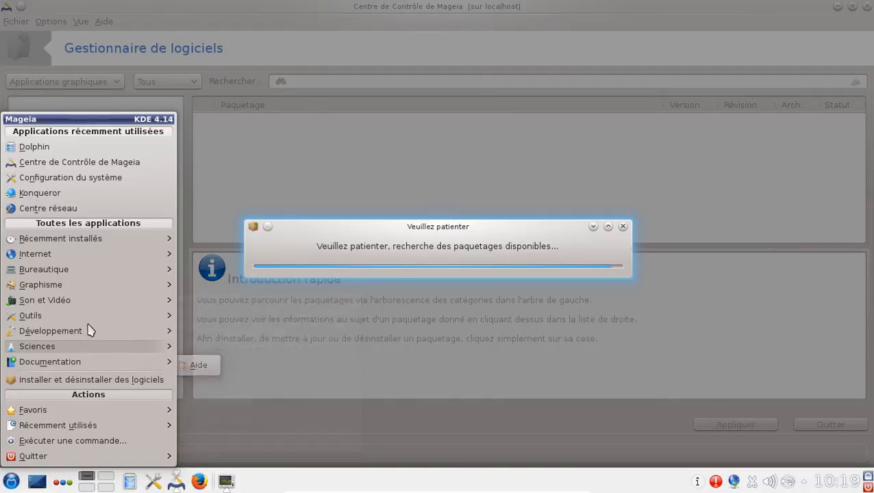
pyautogui.moveTo(342, 208)
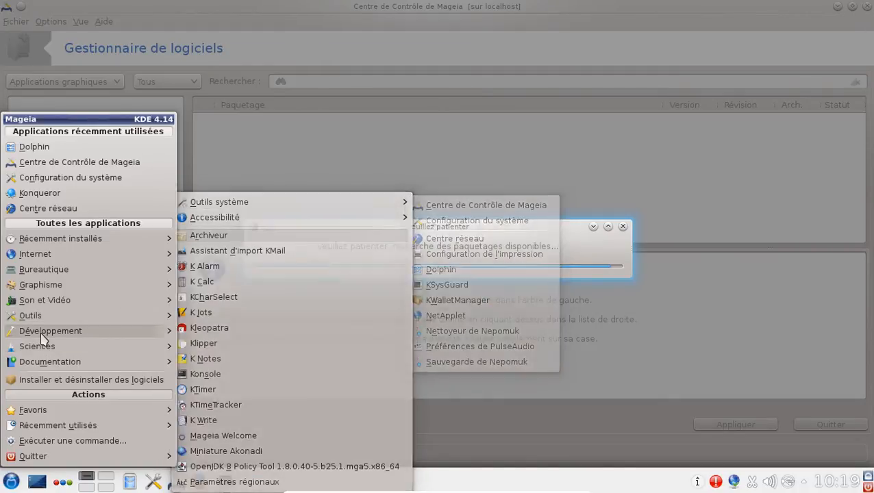
pyautogui.moveTo(47, 335)
pyautogui.moveTo(241, 334)
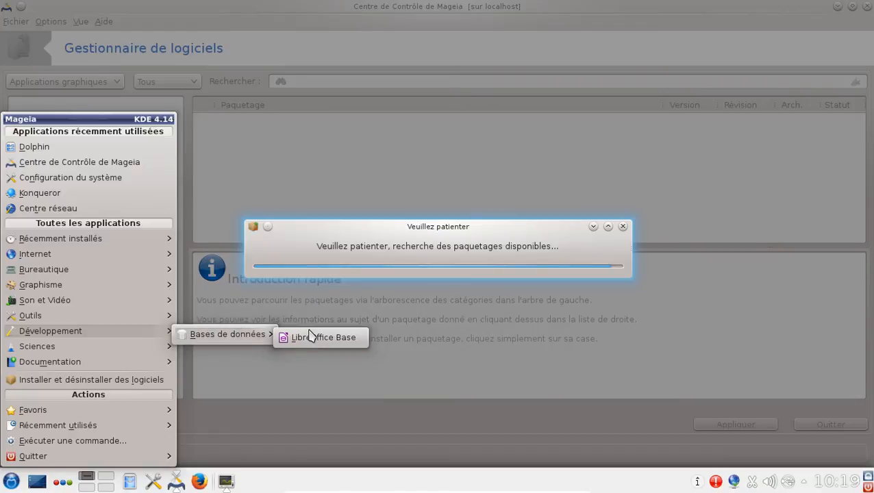
pyautogui.moveTo(97, 350)
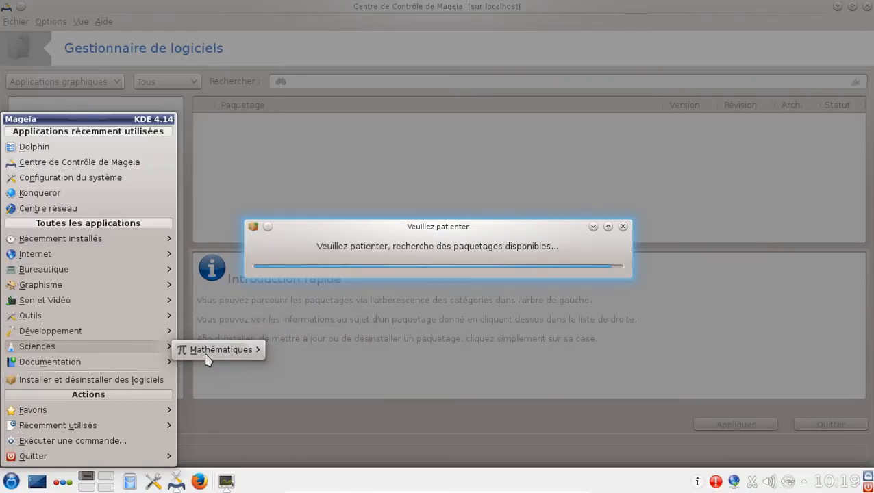
pyautogui.moveTo(94, 369)
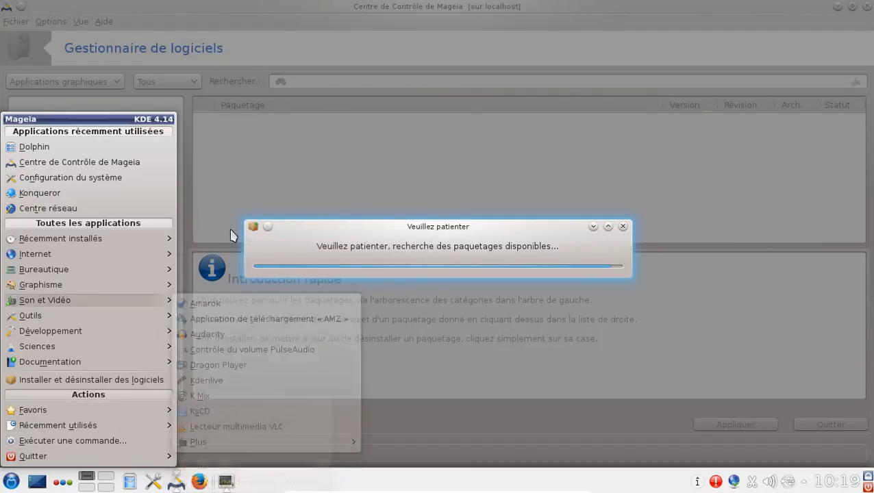
pyautogui.click(347, 232)
pyautogui.moveTo(347, 231); pyautogui.dragTo(191, 142)
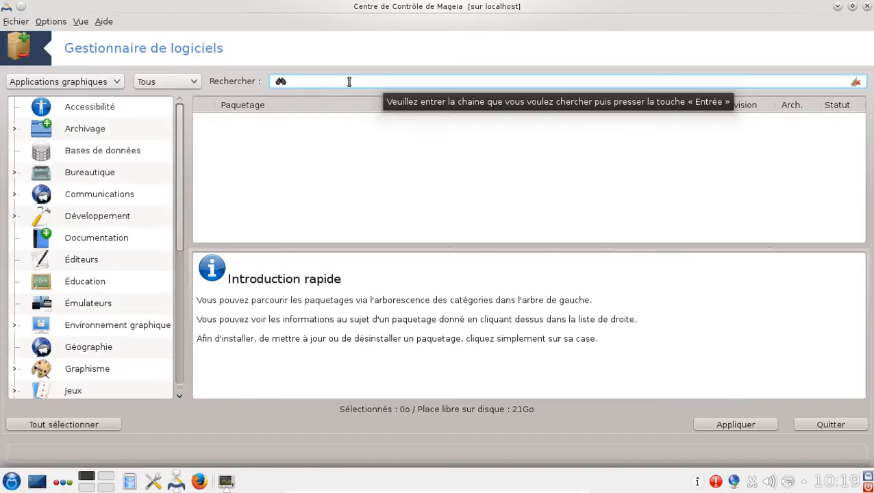
# Look over the software manager's package categories, expand Bureautique and list the packages under Suite.
pyautogui.scroll(-4, 84, 269)
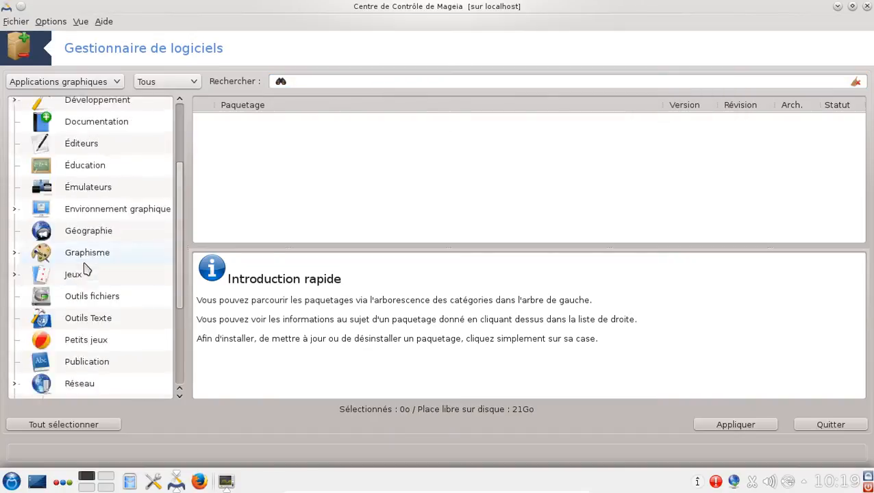
pyautogui.scroll(4, 86, 279)
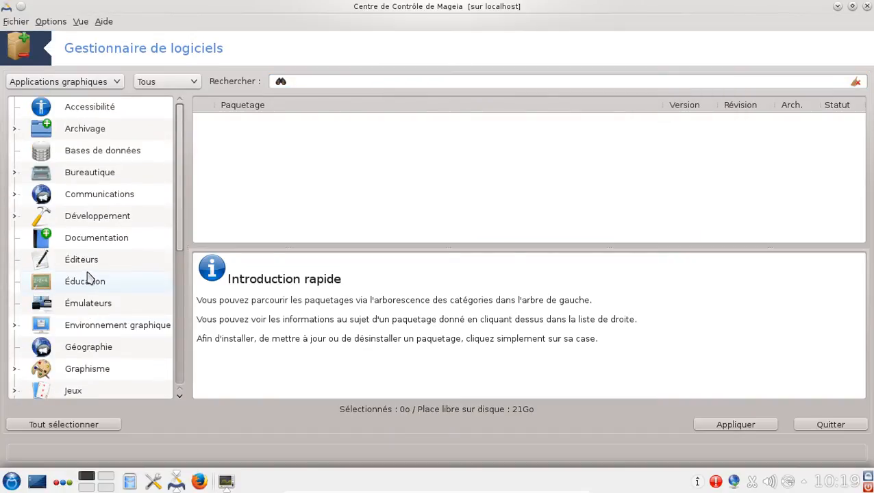
pyautogui.click(87, 179)
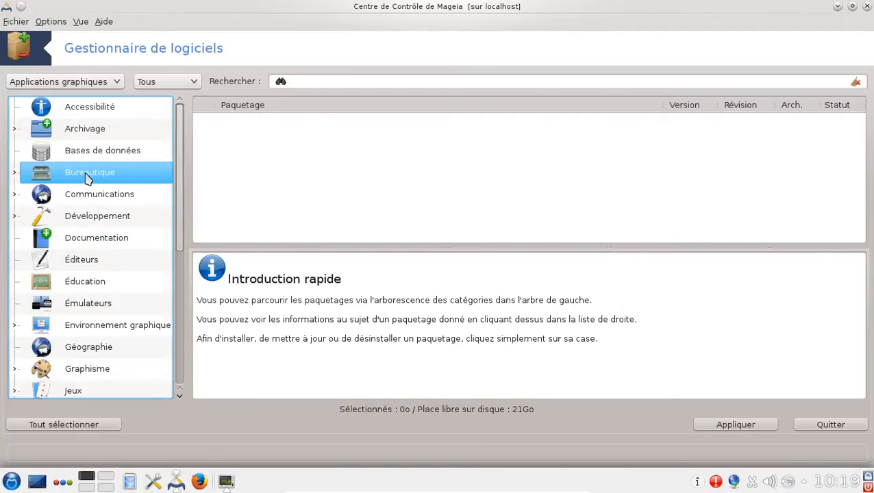
pyautogui.click(15, 174)
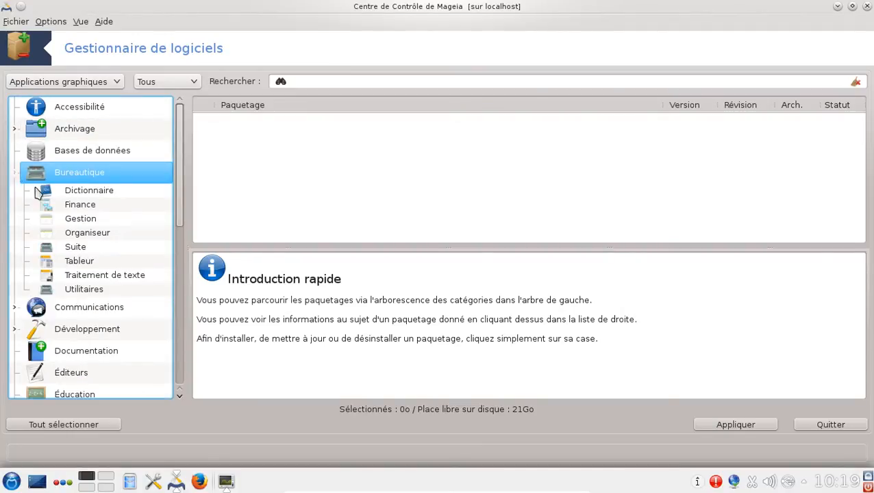
pyautogui.click(98, 248)
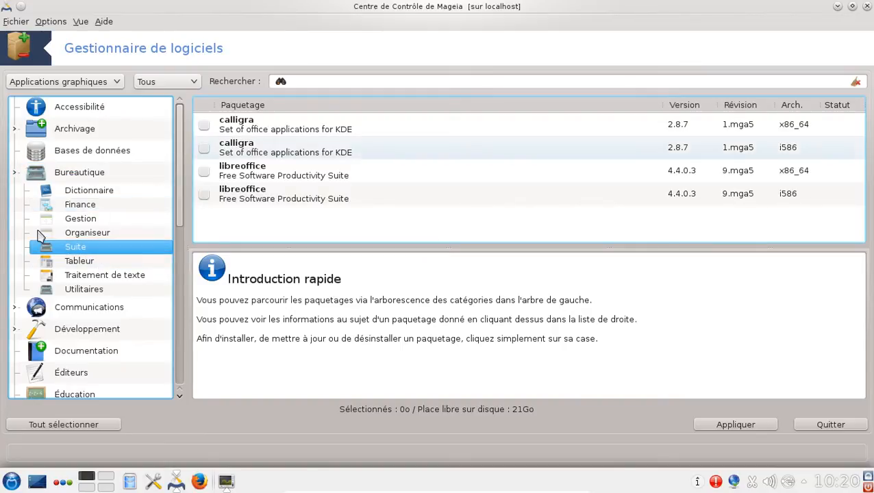
# Expand the Archivage category and review the packages listed under Autre and Compression.
pyautogui.scroll(-5, 121, 289)
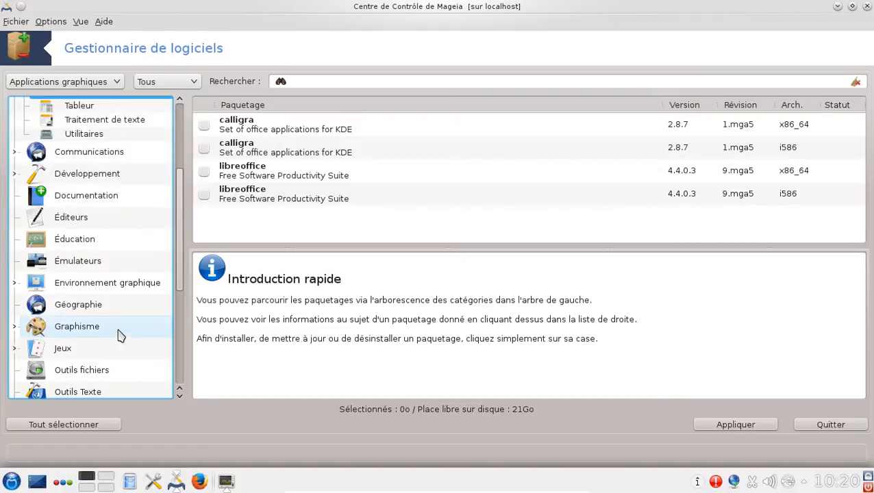
pyautogui.scroll(5, 117, 346)
pyautogui.click(64, 130)
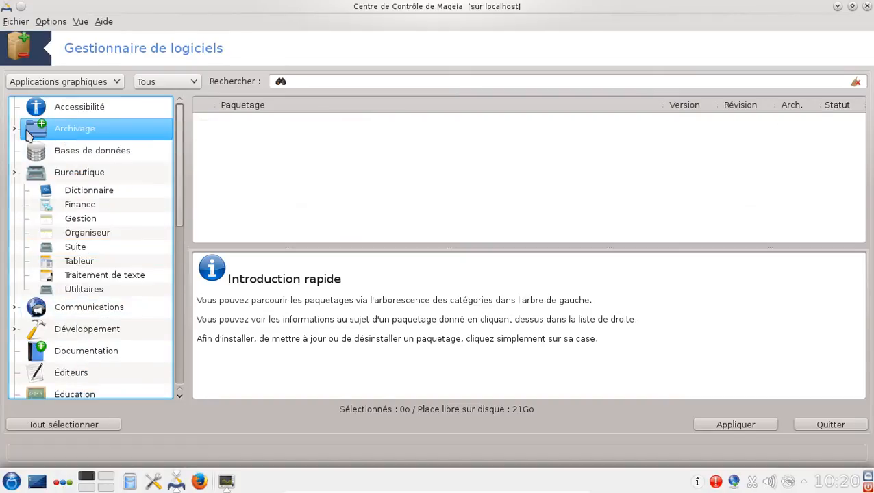
pyautogui.click(15, 130)
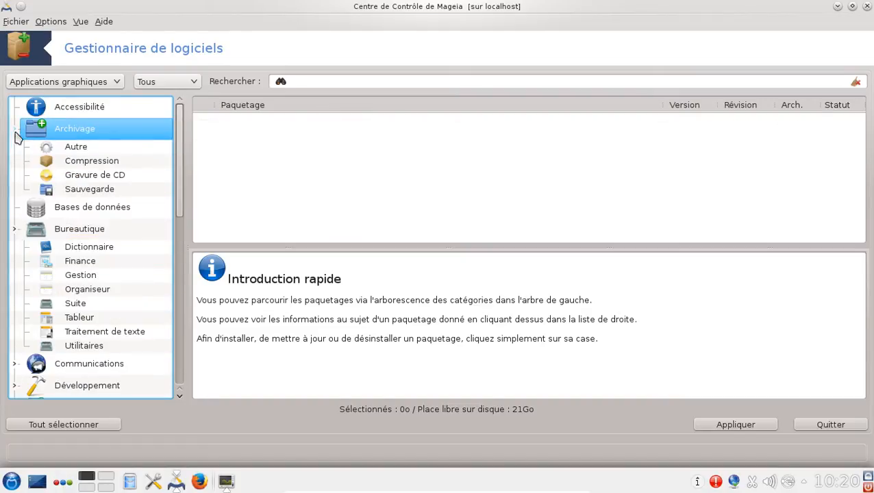
pyautogui.click(82, 147)
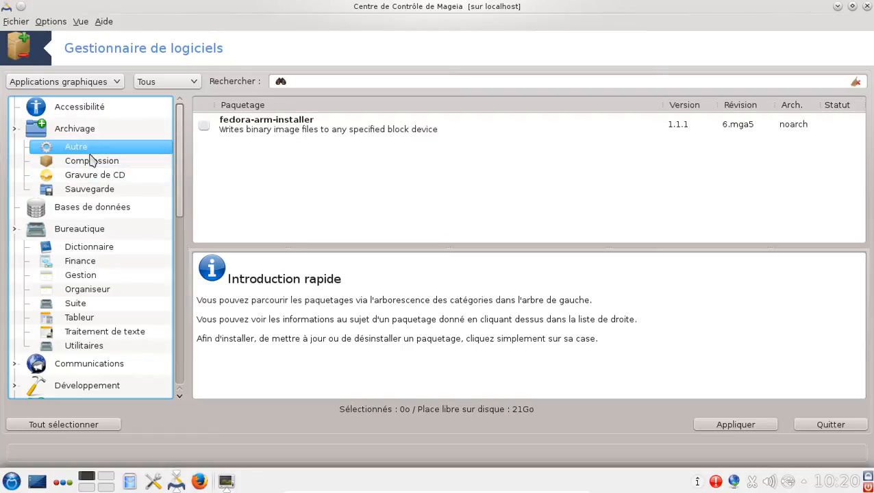
pyautogui.click(89, 161)
pyautogui.scroll(-2, 394, 192)
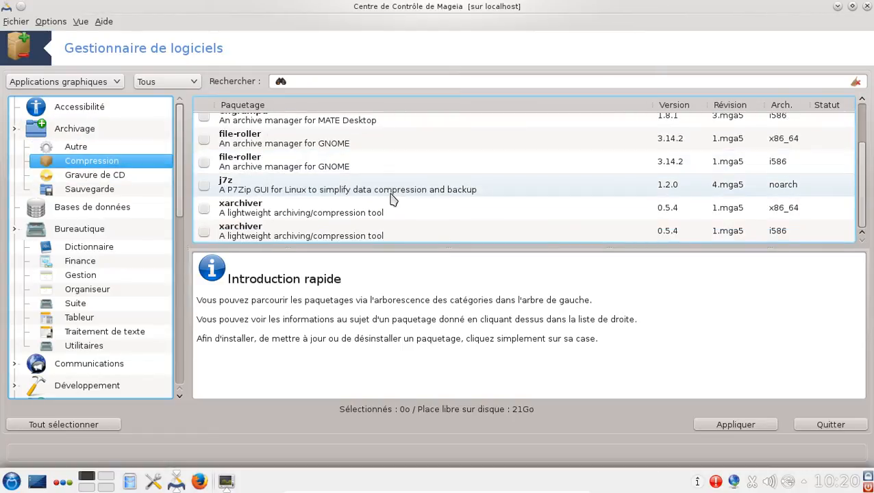
pyautogui.scroll(2, 385, 199)
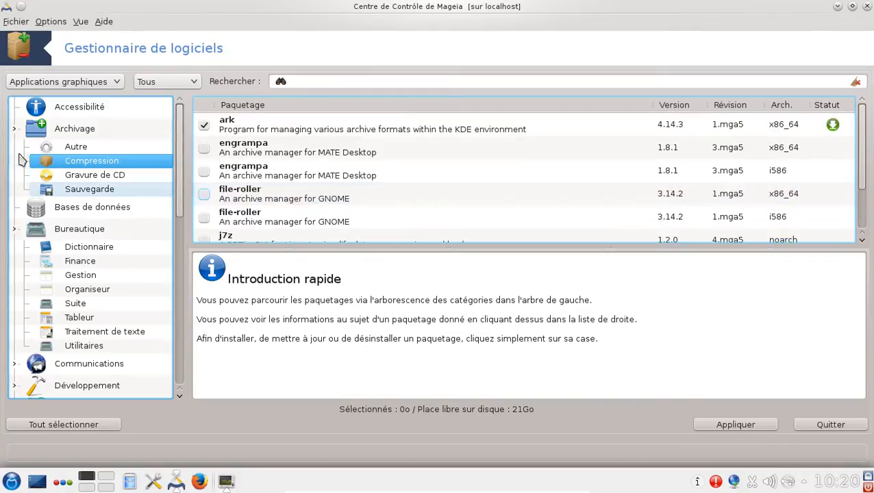
# Search the software manager's graphical applications for nautilus.
pyautogui.click(369, 81)
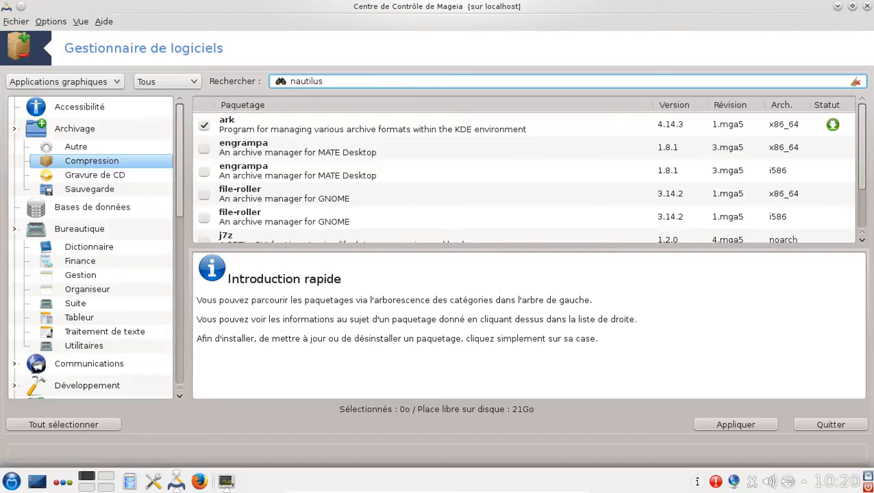
pyautogui.press('Return')
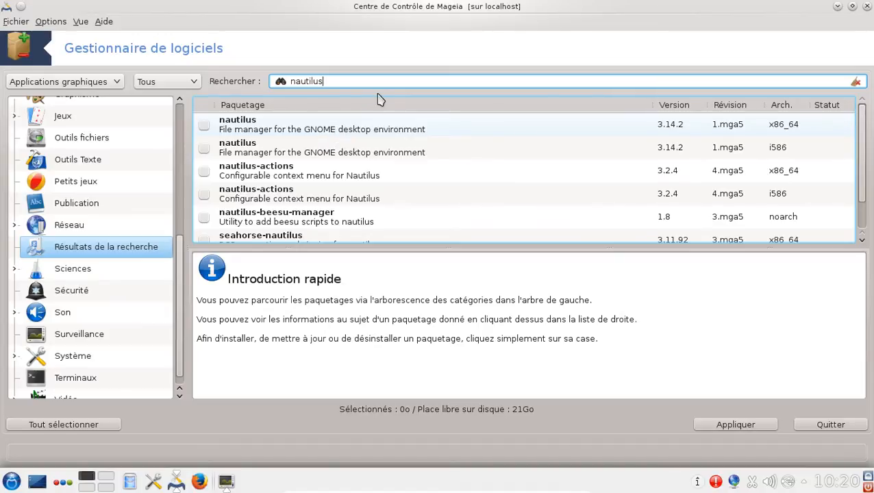
# Search the software manager for xfce and look through the listed packages and the category tree.
pyautogui.moveTo(388, 81); pyautogui.dragTo(220, 71)
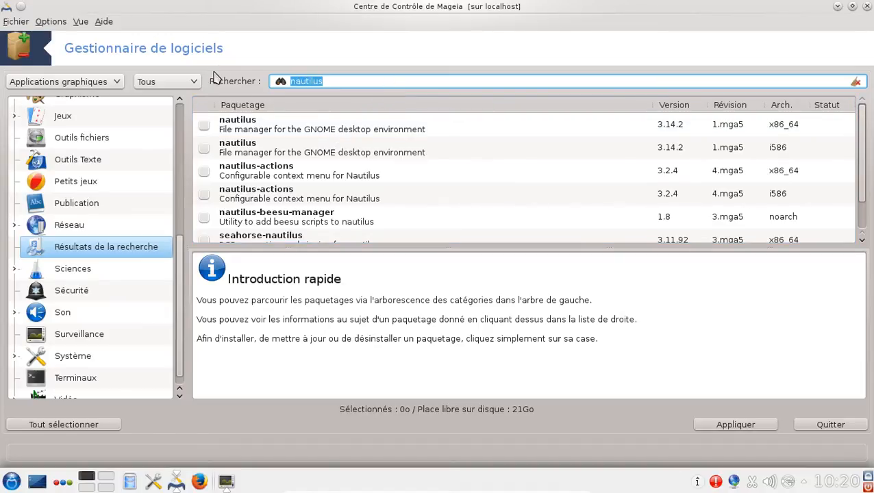
pyautogui.write('xfce')
pyautogui.press('Return')
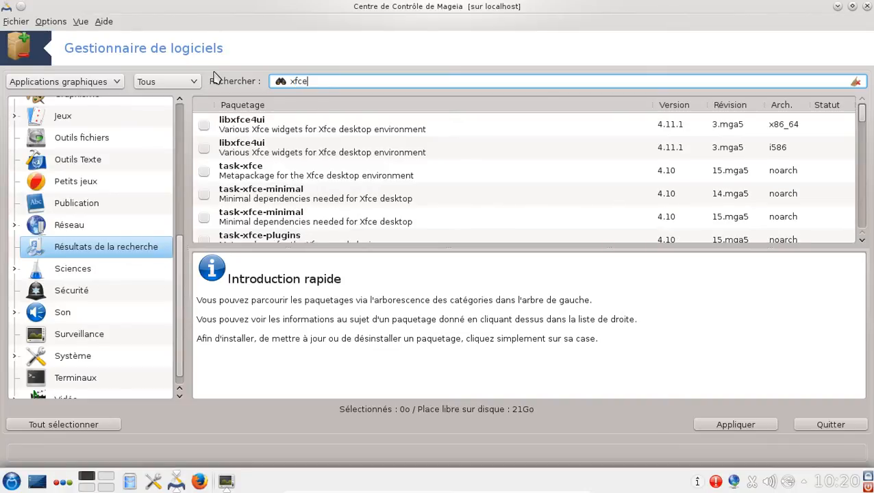
pyautogui.scroll(-10, 355, 195)
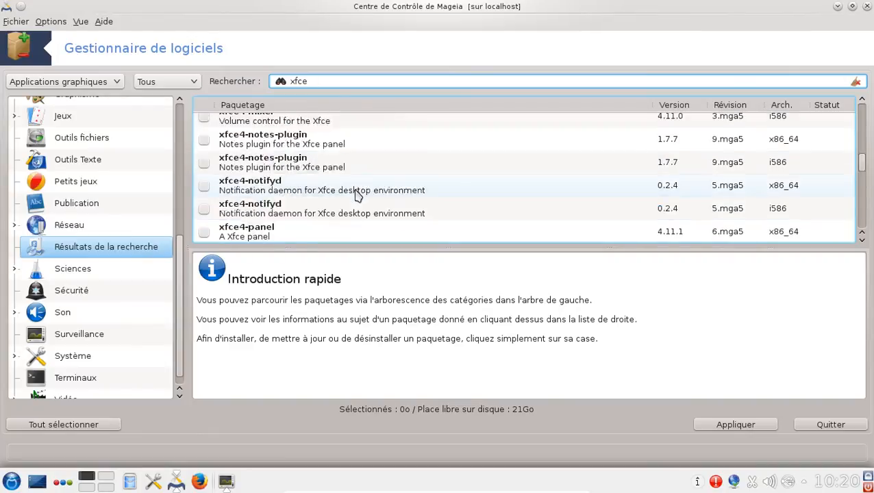
pyautogui.scroll(-12, 355, 195)
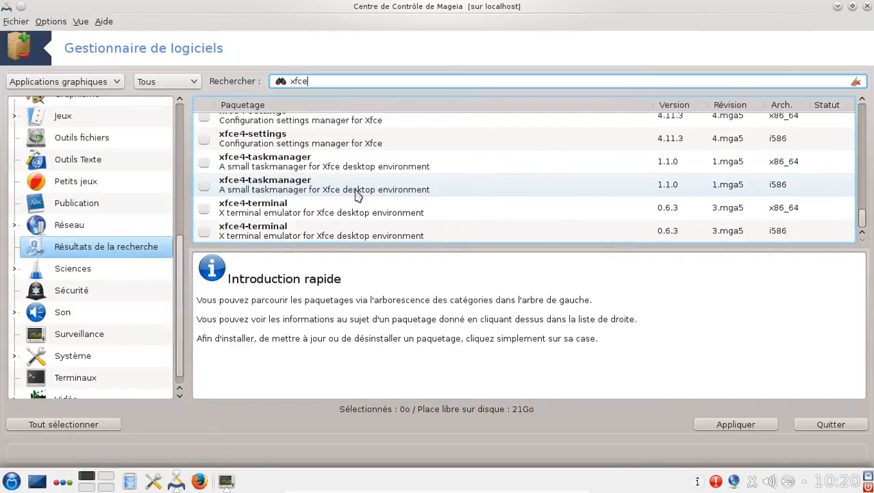
pyautogui.scroll(3, 355, 195)
pyautogui.scroll(10, 355, 200)
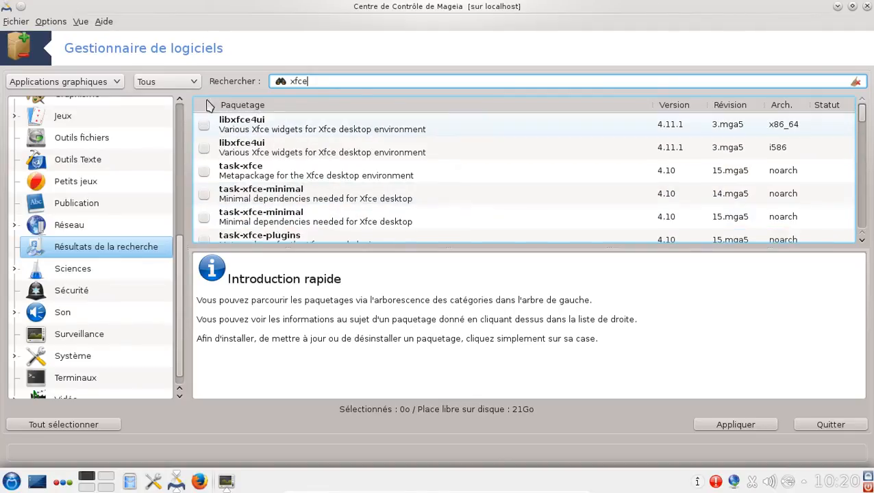
pyautogui.scroll(6, 88, 276)
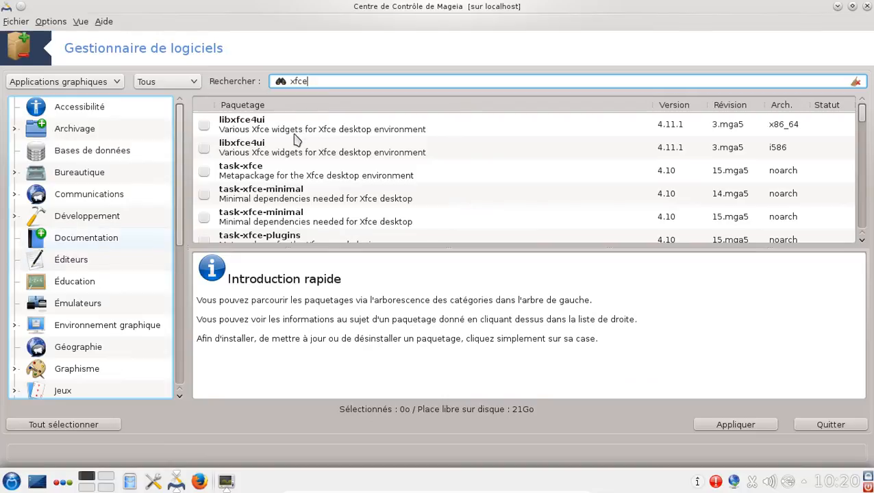
# Clear the package search and quit the software manager without applying any changes.
pyautogui.doubleClick(336, 81)
pyautogui.press('BackSpace')
pyautogui.scroll(-6, 81, 261)
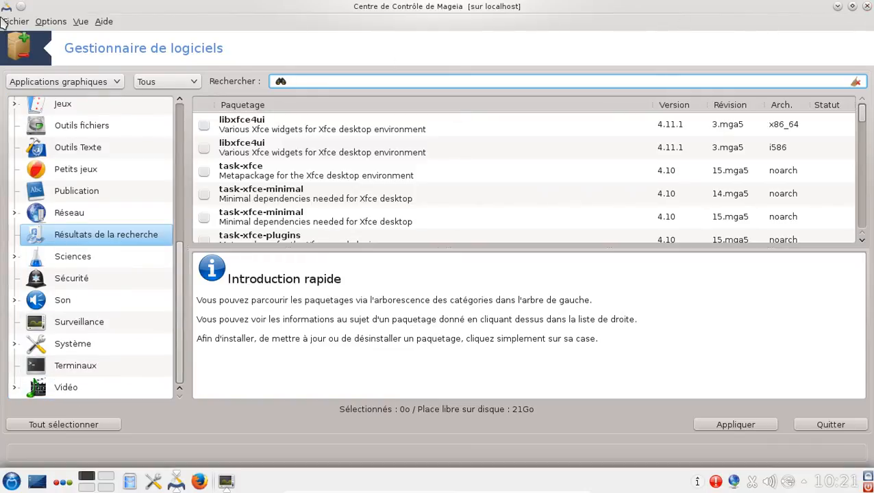
pyautogui.click(840, 426)
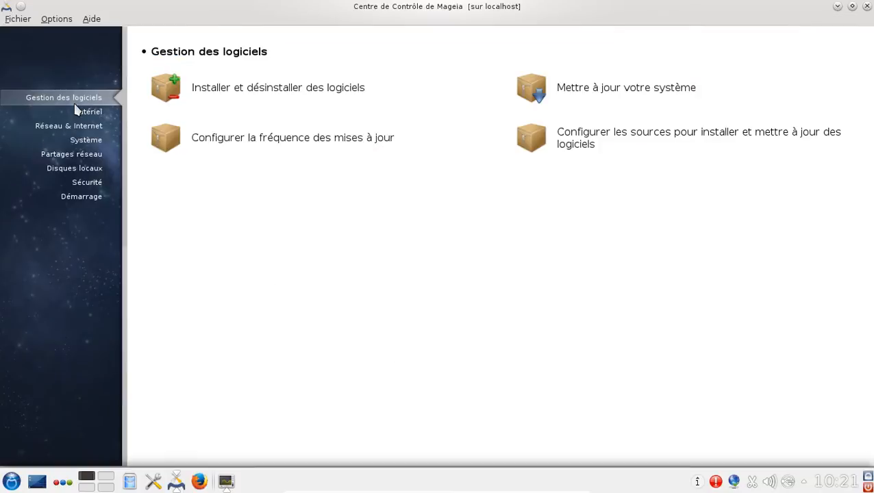
# Look over the Control Centre's Matériel, Réseau & Internet, Système and Partages réseau sections.
pyautogui.click(82, 114)
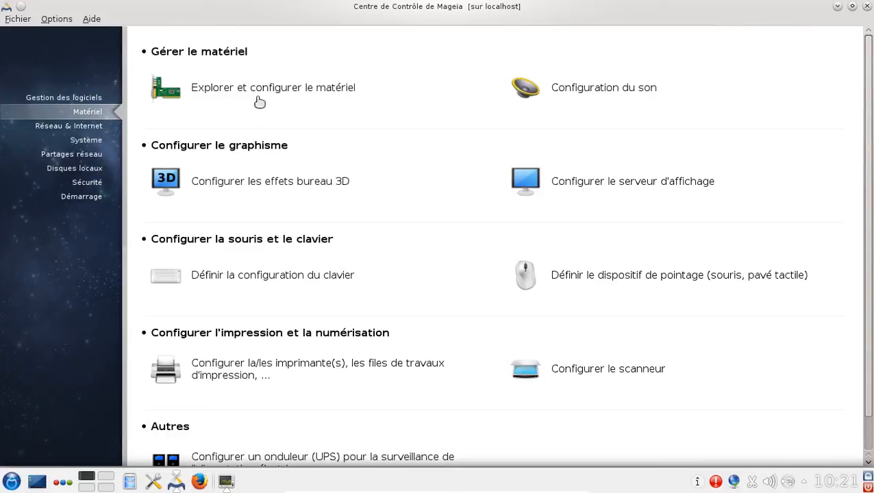
pyautogui.click(91, 128)
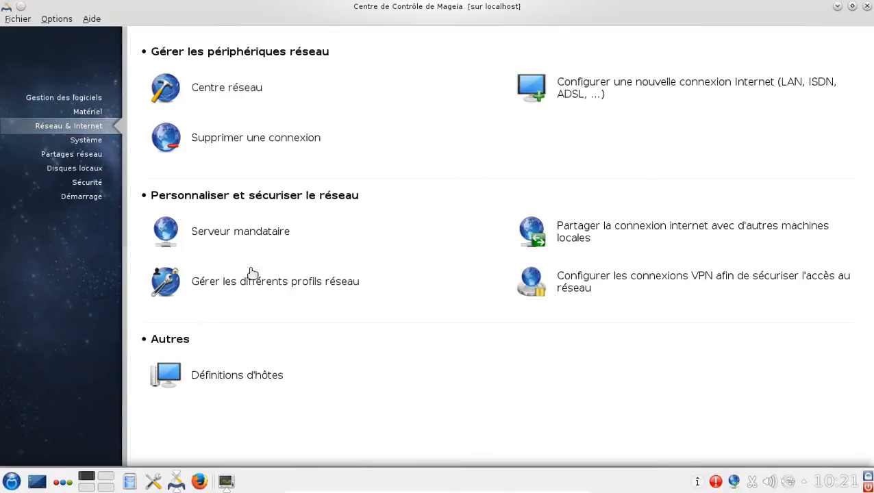
pyautogui.click(79, 141)
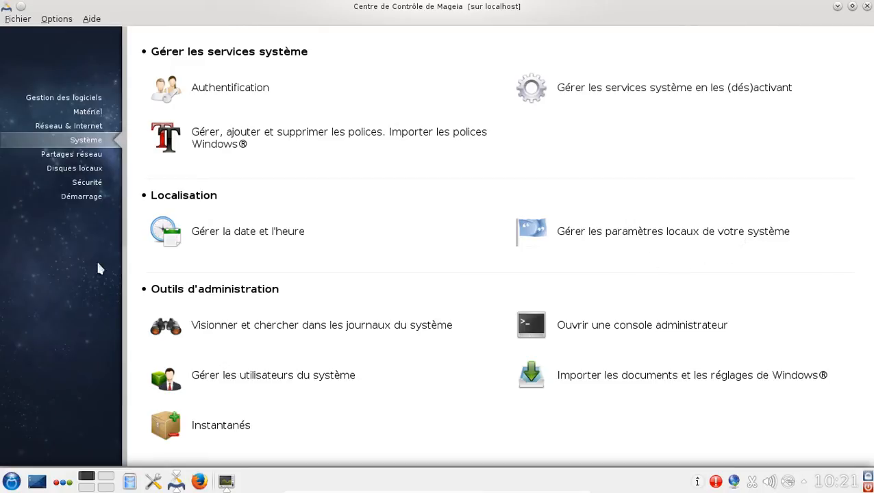
pyautogui.click(96, 159)
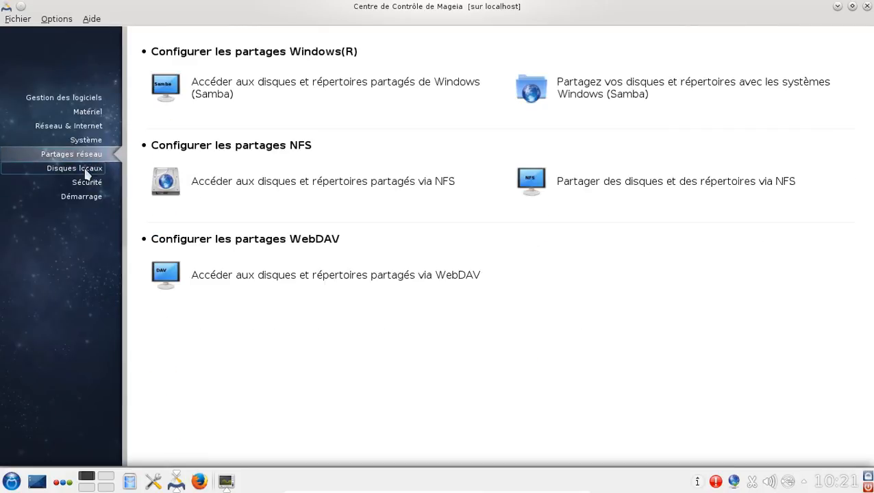
# Open the hard disk partition manager from Disques locaux and quit it at the backup warning.
pyautogui.click(76, 168)
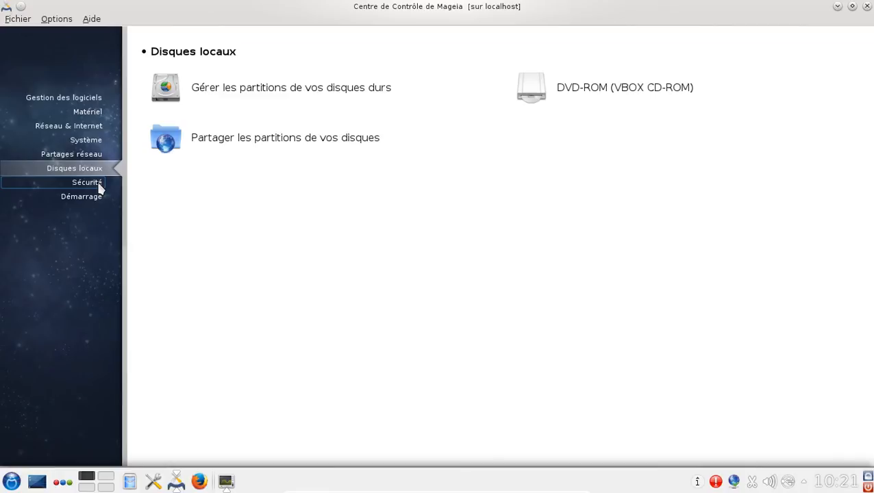
pyautogui.click(187, 88)
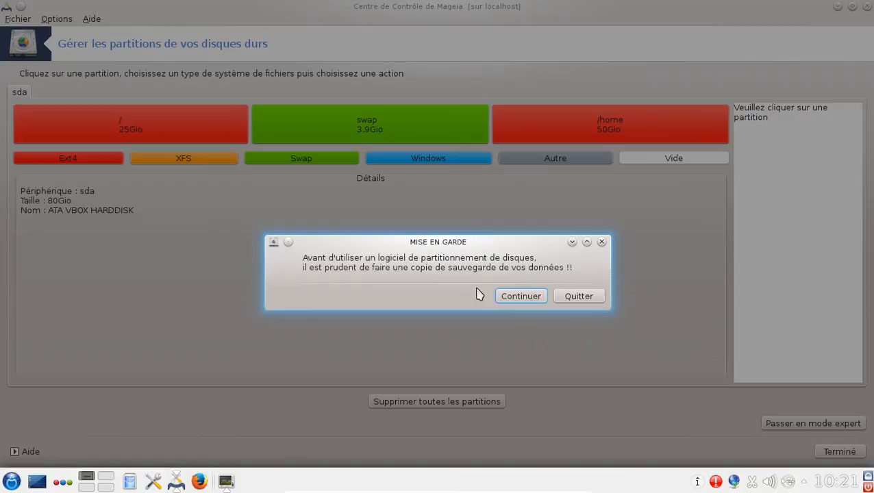
pyautogui.click(579, 299)
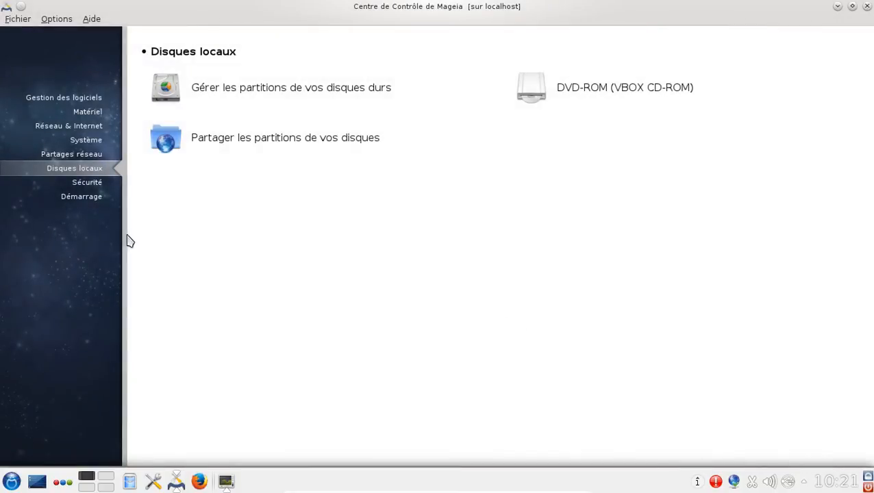
# Look over the tools in the Disques locaux, Sécurité and Démarrage sections.
pyautogui.click(87, 184)
pyautogui.click(110, 168)
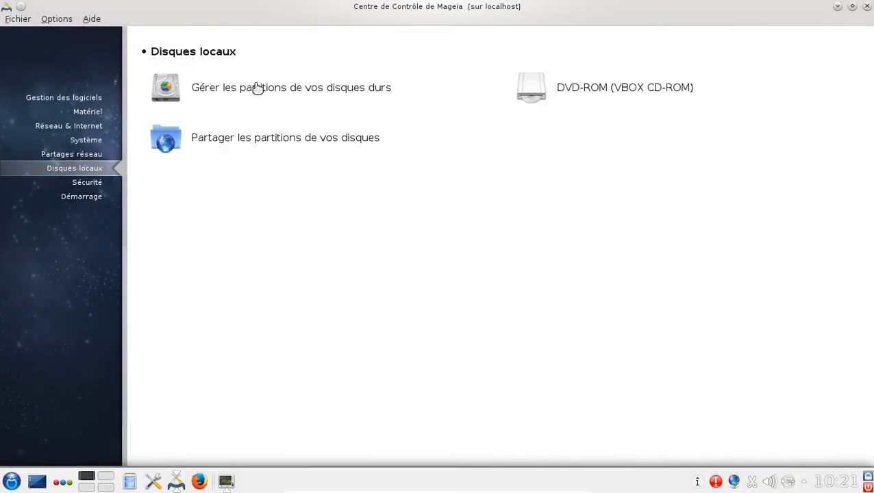
pyautogui.click(95, 187)
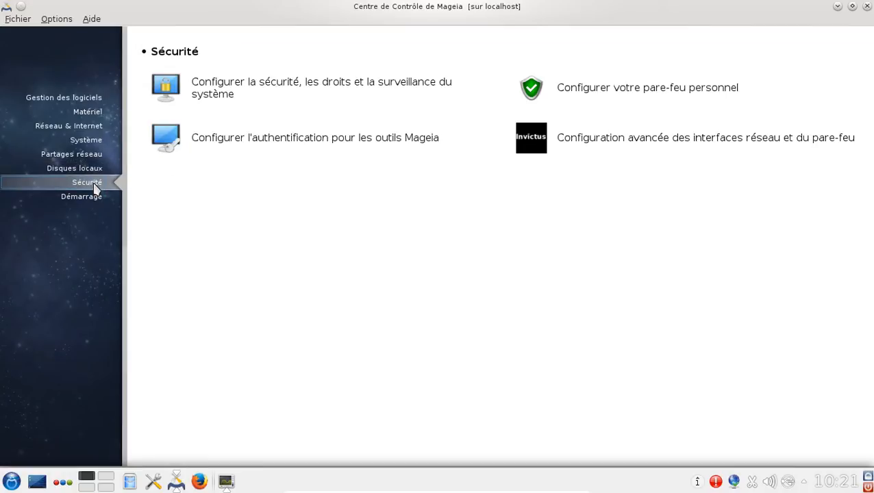
pyautogui.click(92, 198)
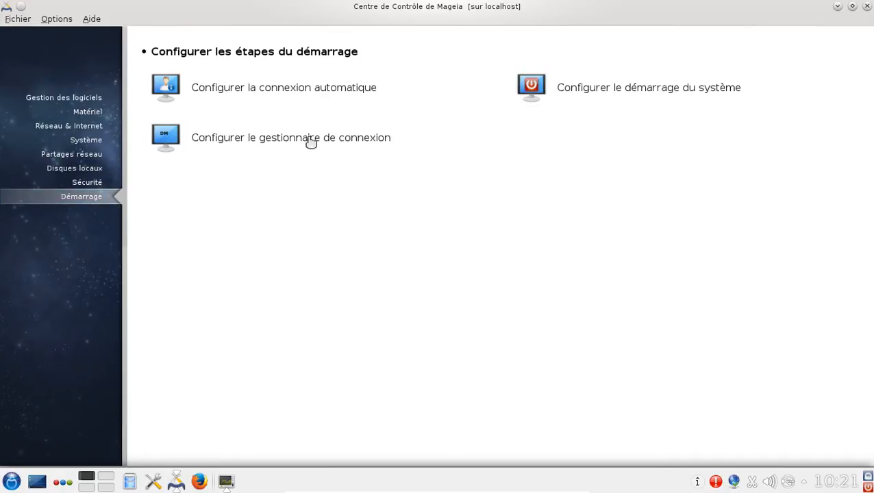
# Confirm KDM as the login manager without restarting the dm service, and close the Control Centre.
pyautogui.click(235, 139)
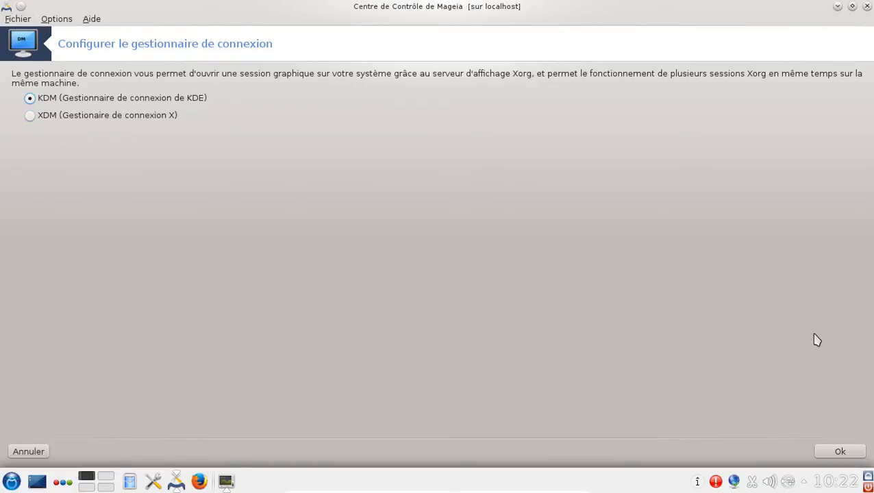
pyautogui.click(841, 459)
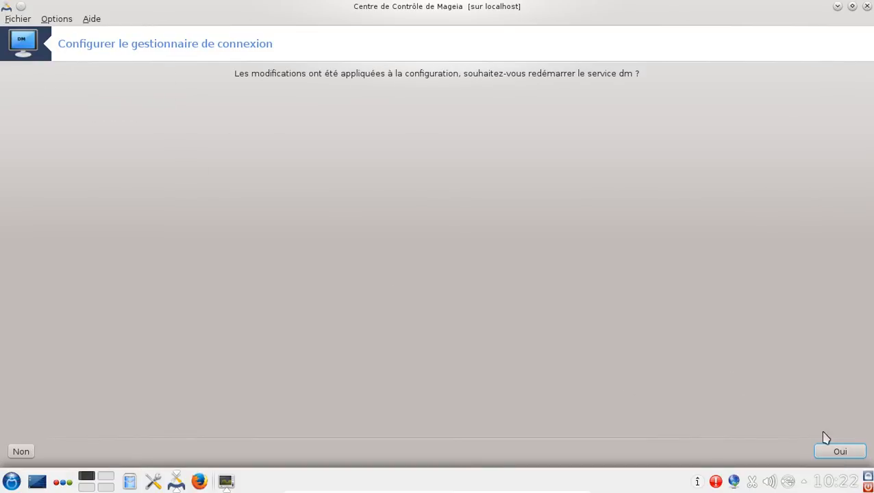
pyautogui.click(25, 451)
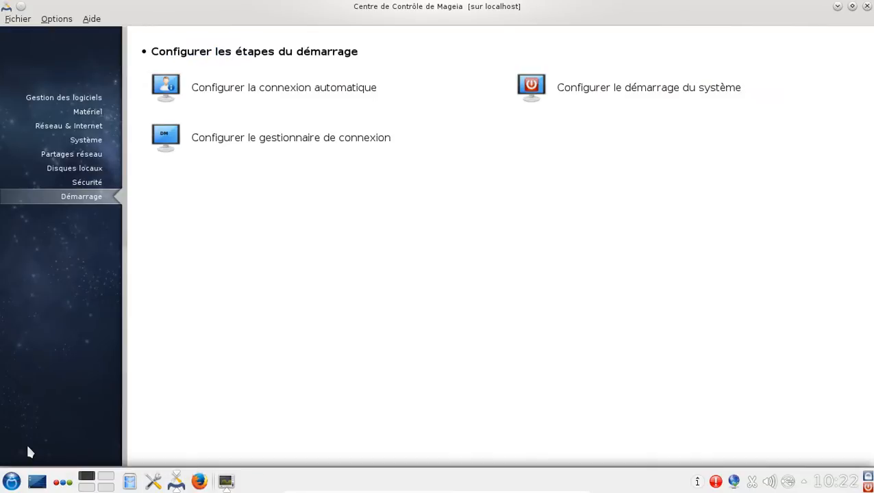
pyautogui.click(867, 6)
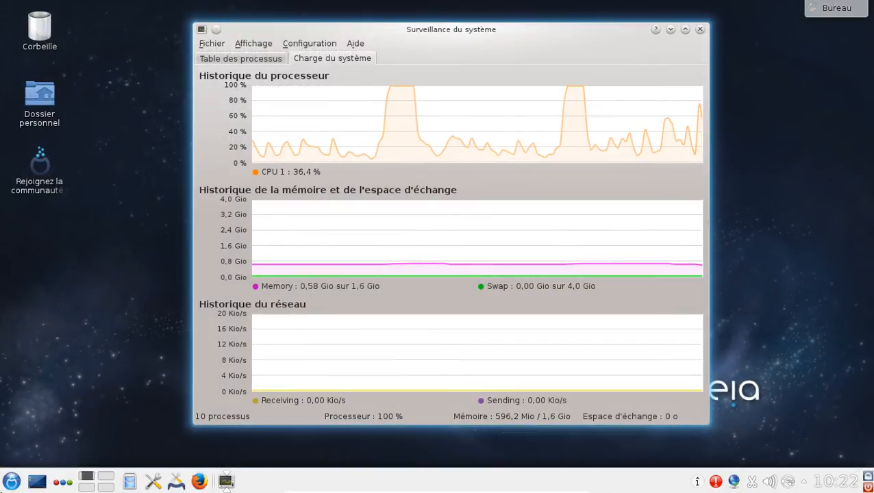
# Start Konqueror from the application launcher and look over its Configuration options.
pyautogui.click(4, 485)
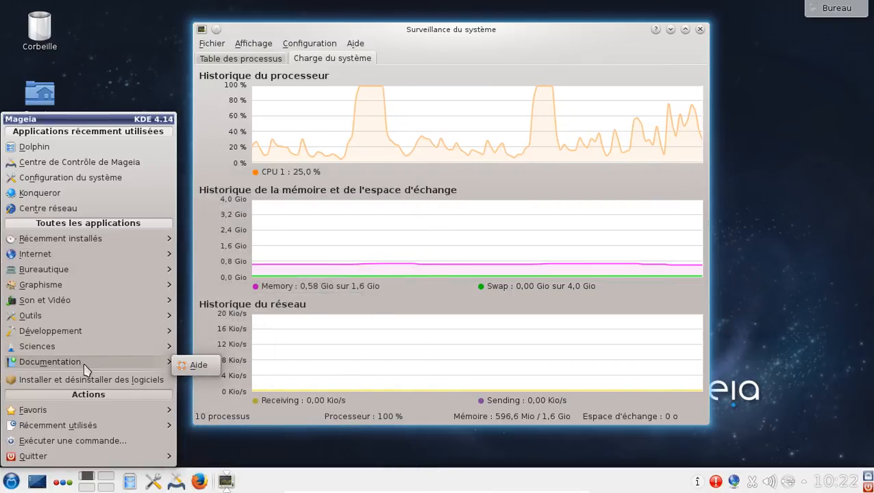
pyautogui.click(72, 198)
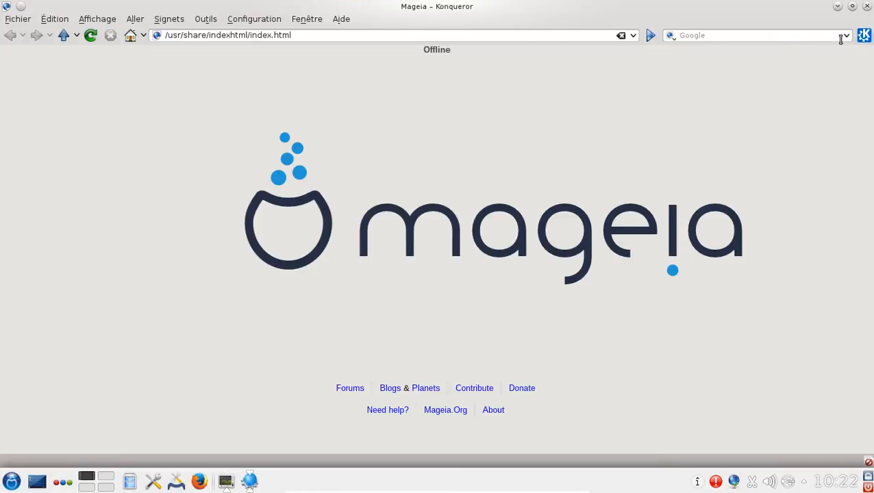
pyautogui.click(302, 21)
pyautogui.moveTo(274, 22)
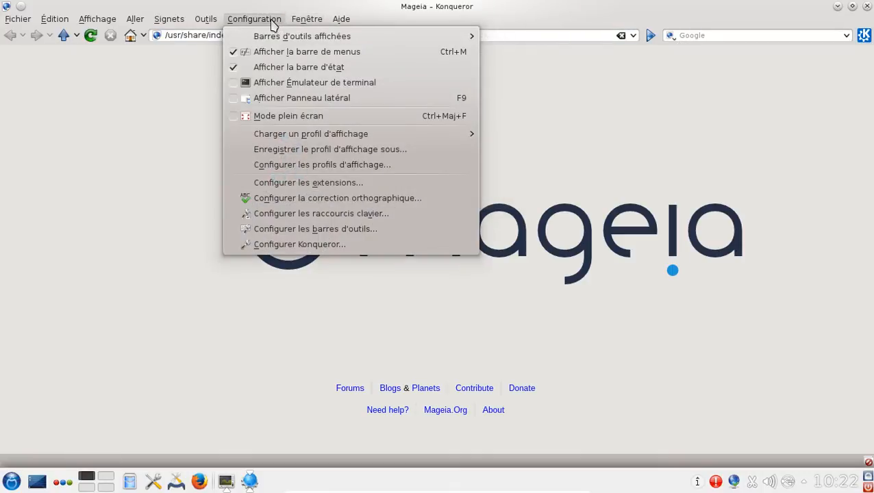
pyautogui.click(683, 180)
pyautogui.moveTo(336, 33); pyautogui.dragTo(100, 22)
pyautogui.write('www.youtube.com/')
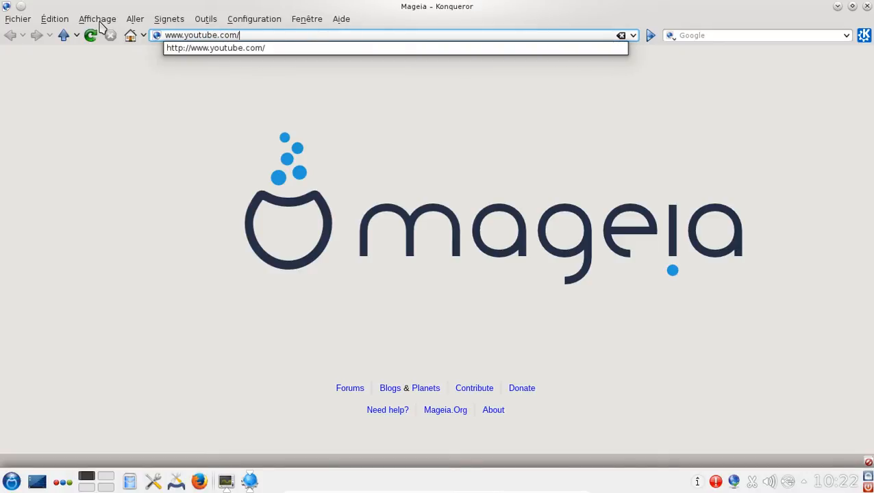
pyautogui.press('Return')
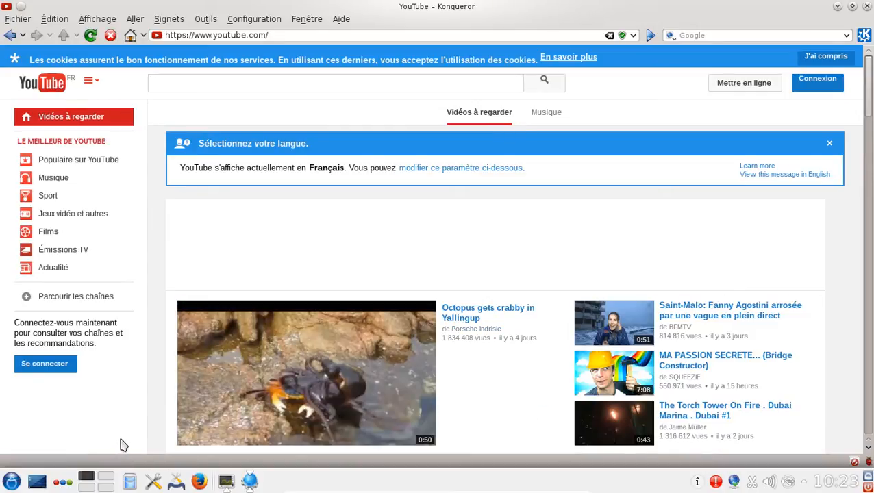
# Open the video "Octopus gets crabby in Yallingup", look over its page and accept the cookie notice.
pyautogui.click(296, 372)
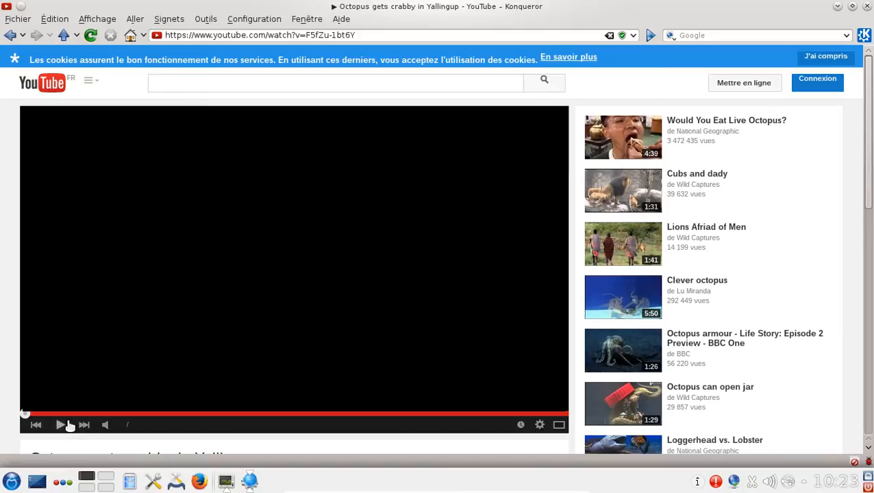
pyautogui.scroll(-3, 7, 346)
pyautogui.scroll(-3, 8, 350)
pyautogui.scroll(6, 13, 351)
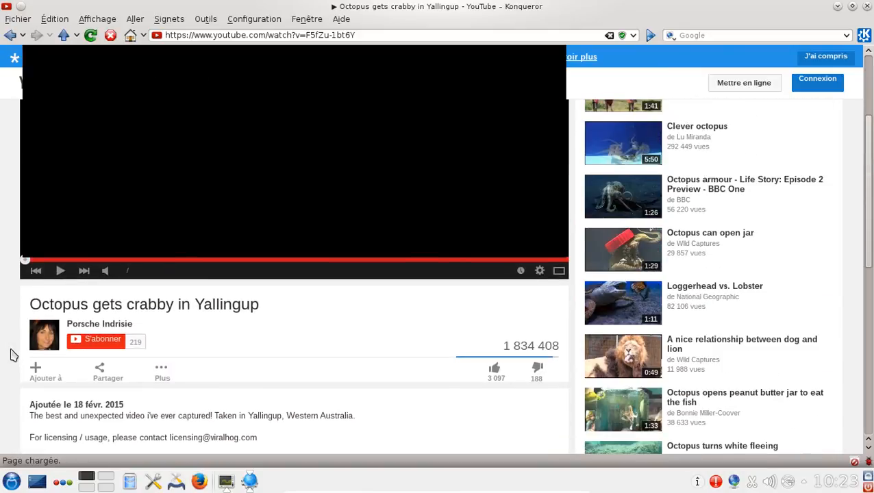
pyautogui.click(848, 56)
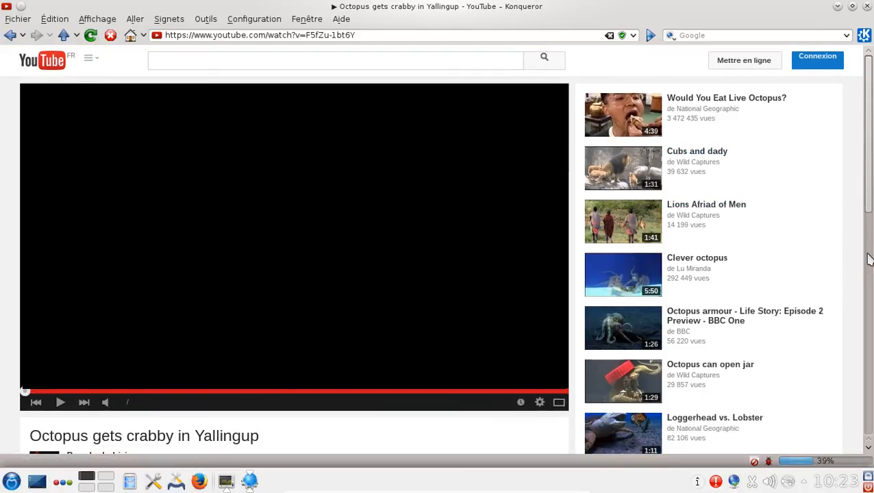
# Open the suggested video "Would You Eat Live Octopus?" to test playback, and close Konqueror.
pyautogui.click(600, 105)
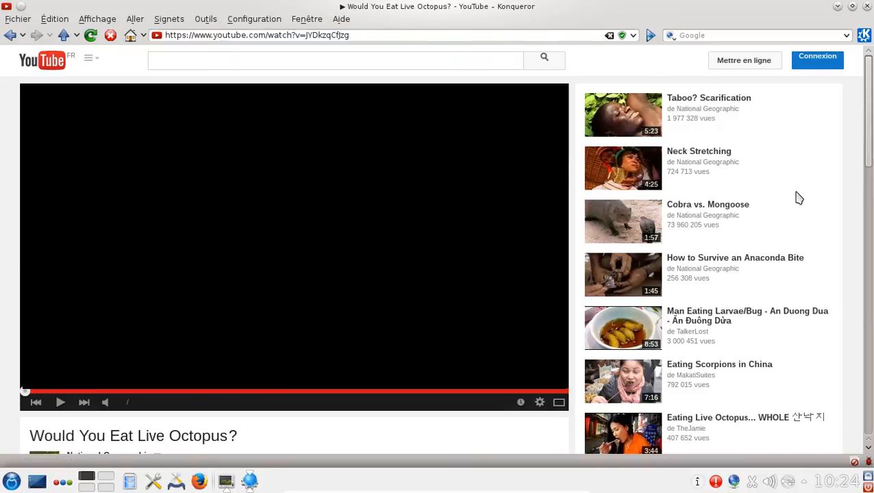
pyautogui.click(867, 6)
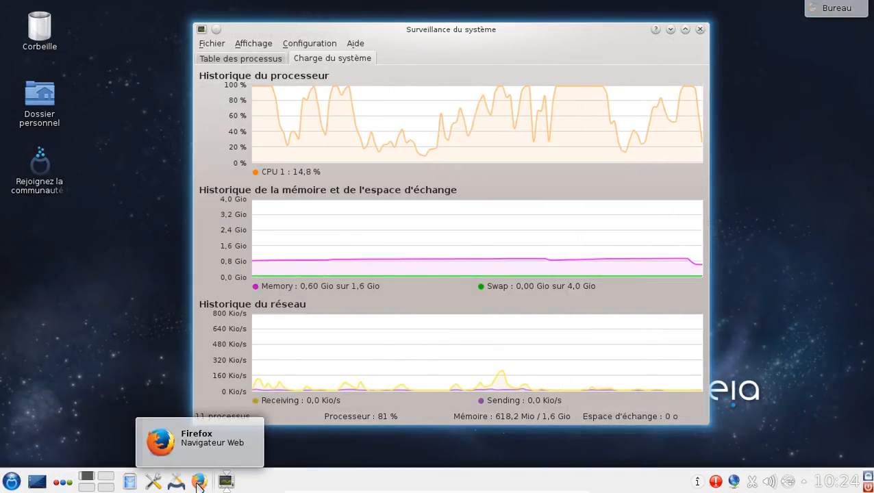
# Launch the Firefox web browser.
pyautogui.click(197, 483)
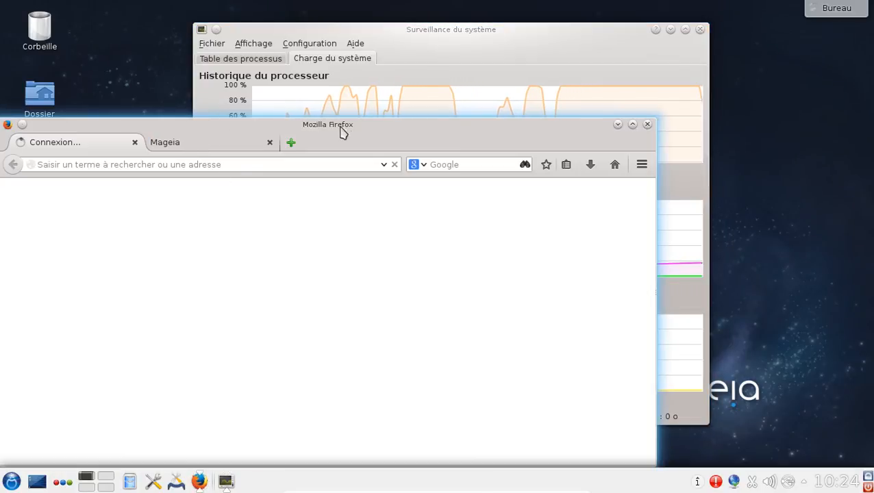
pyautogui.moveTo(343, 131); pyautogui.dragTo(388, 80)
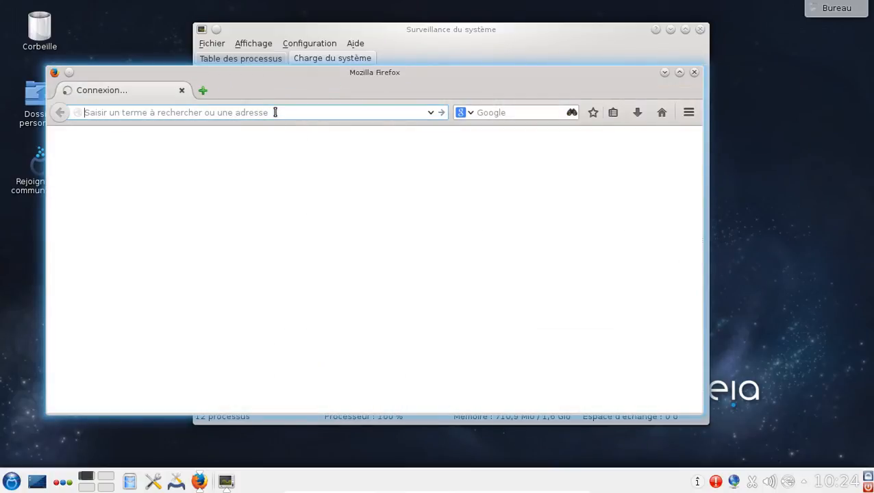
pyautogui.write('www.youtube.com/')
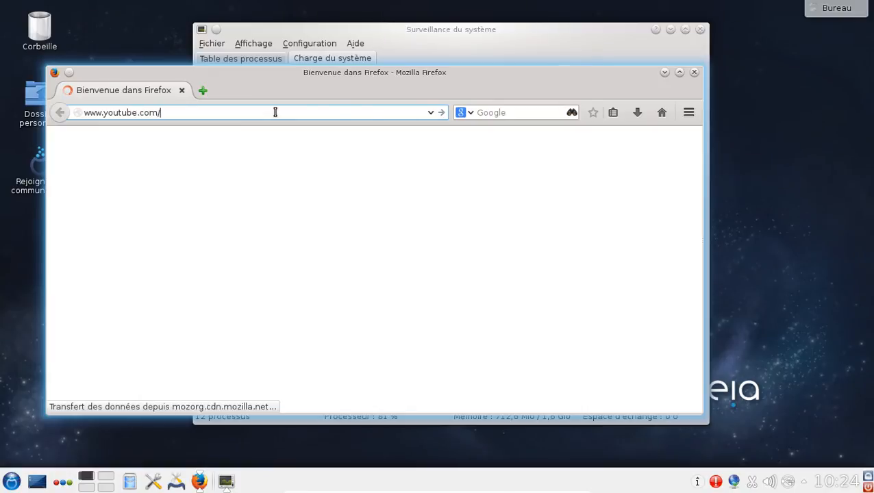
pyautogui.press('Return')
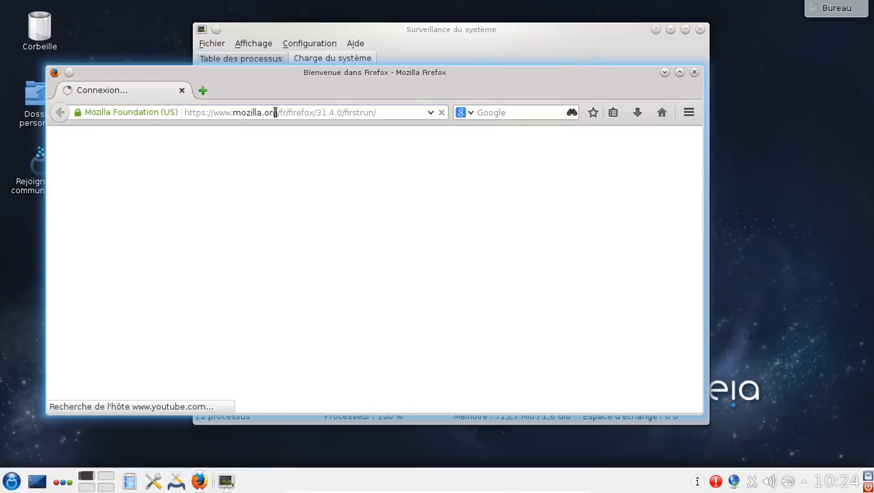
pyautogui.click(403, 112)
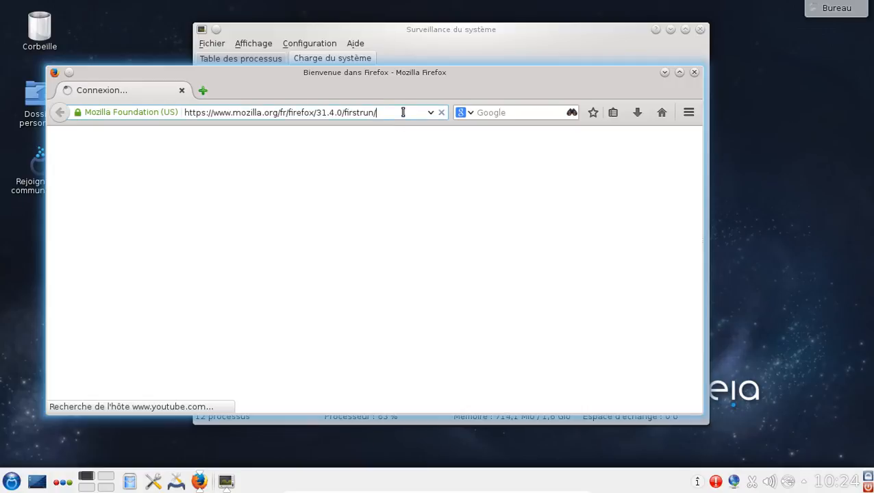
pyautogui.moveTo(403, 113); pyautogui.dragTo(102, 117)
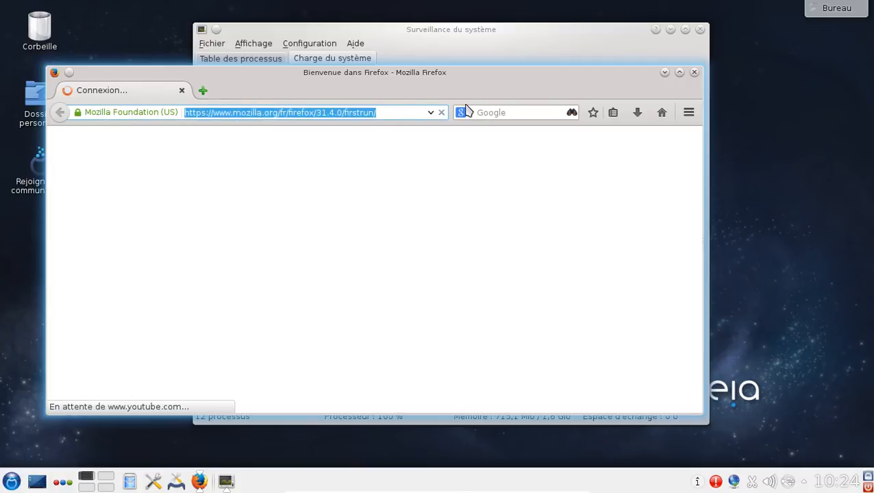
pyautogui.click(442, 113)
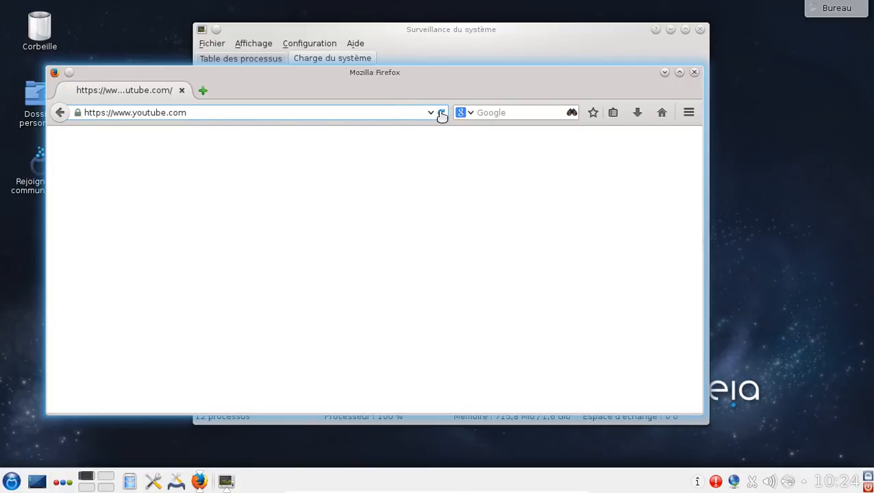
pyautogui.press('Return')
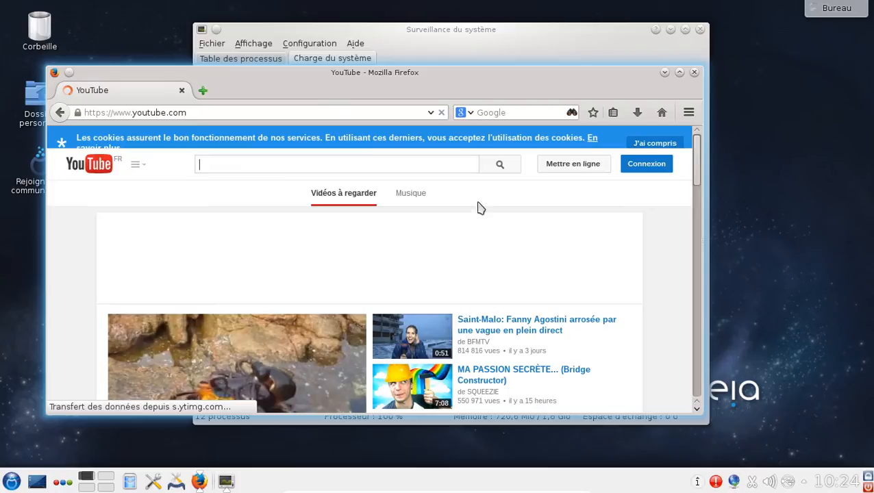
pyautogui.click(680, 72)
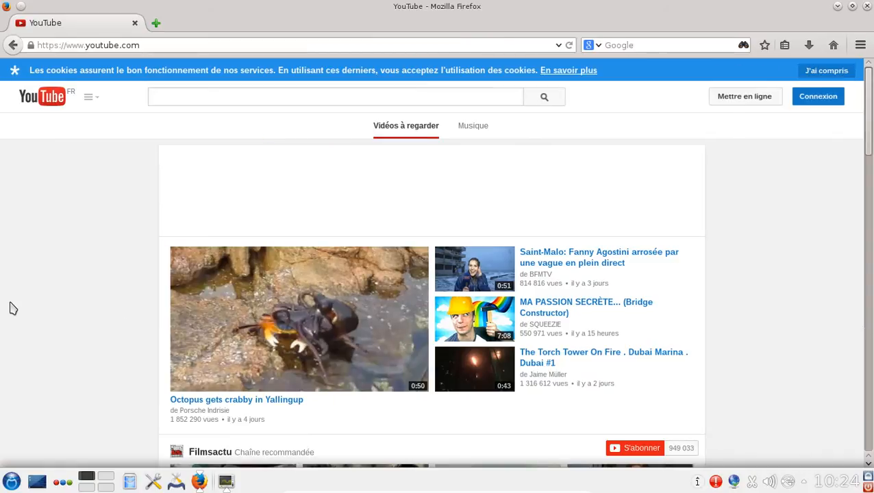
# Open the video "Octopus gets crabby in Yallingup", accept the cookie notice and pause playback after a few seconds.
pyautogui.click(330, 363)
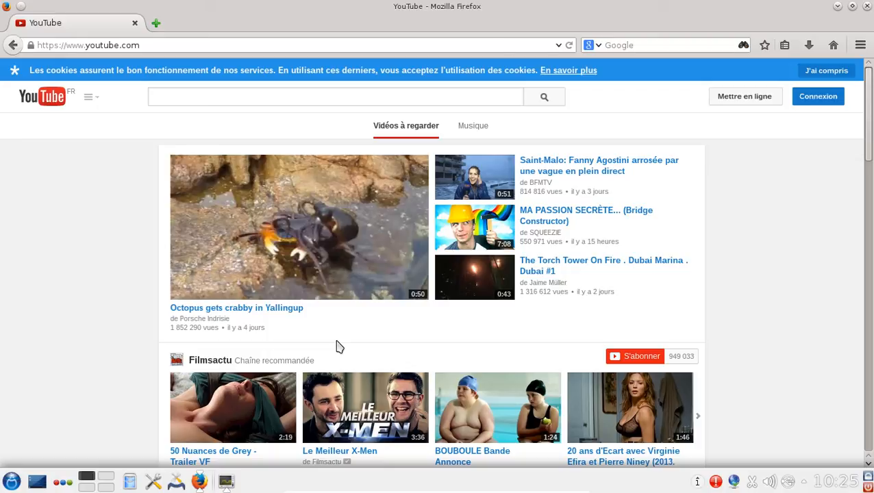
pyautogui.click(264, 241)
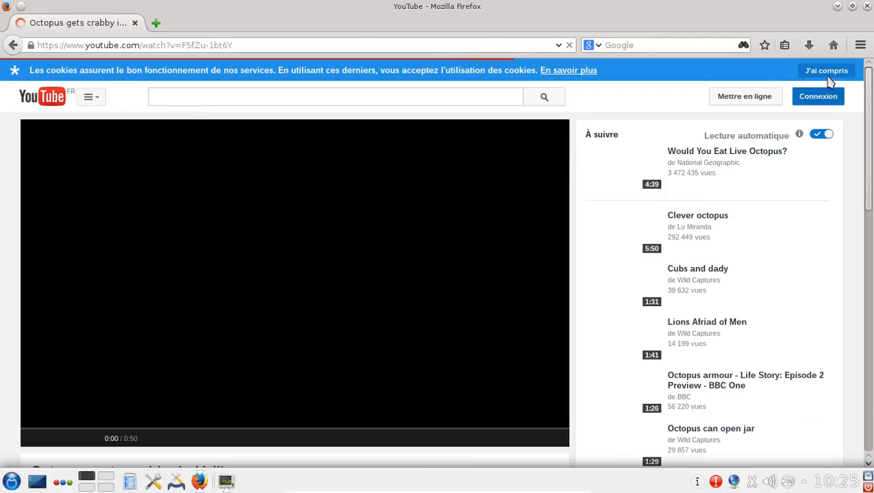
pyautogui.click(828, 71)
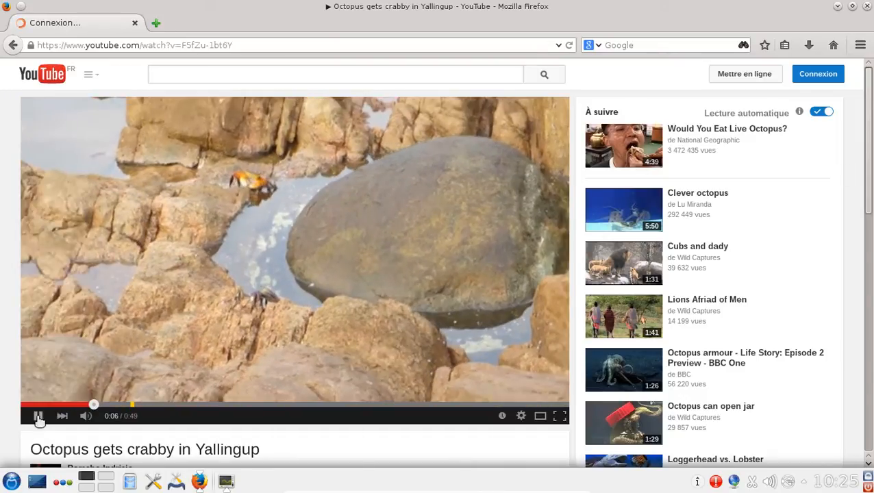
pyautogui.click(39, 417)
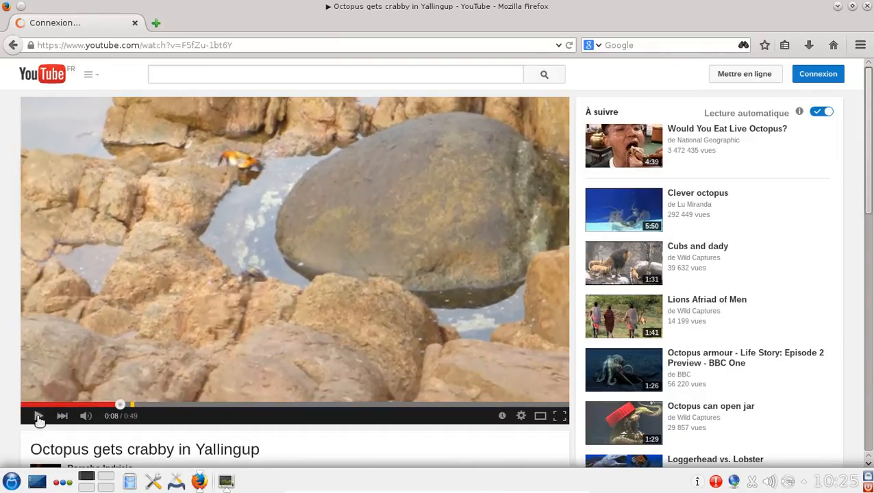
# View the HTML5 player information page for the video, close its tab and dismiss the Flash plugin prompt.
pyautogui.rightClick(387, 205)
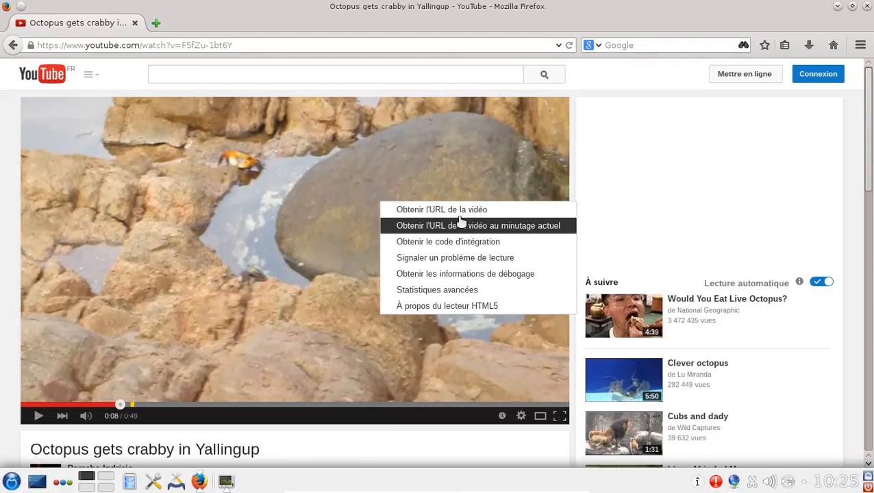
pyautogui.click(452, 312)
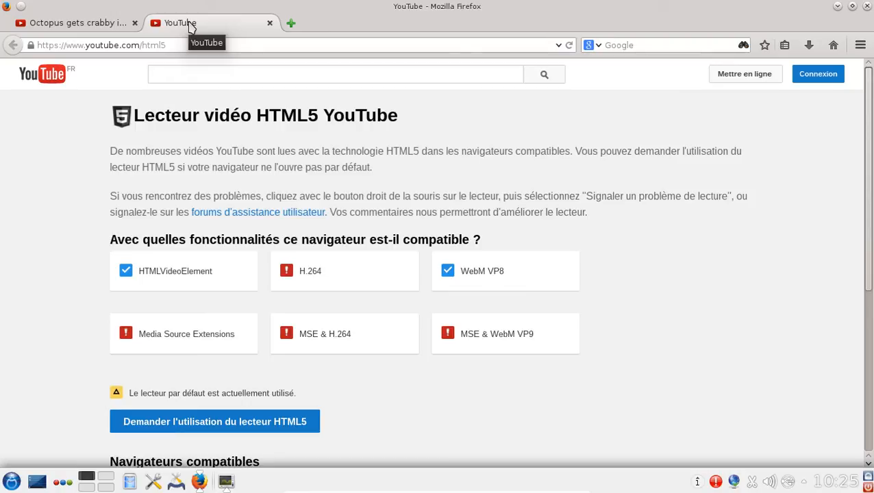
pyautogui.middleClick(189, 28)
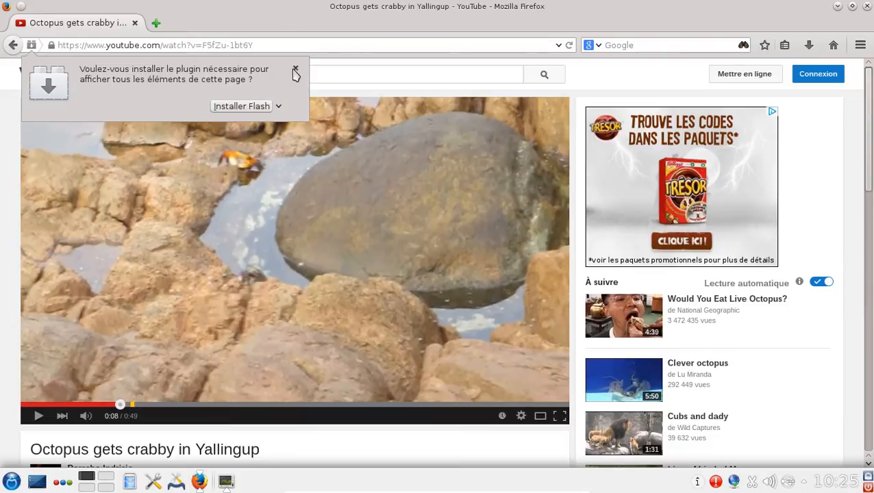
pyautogui.click(296, 71)
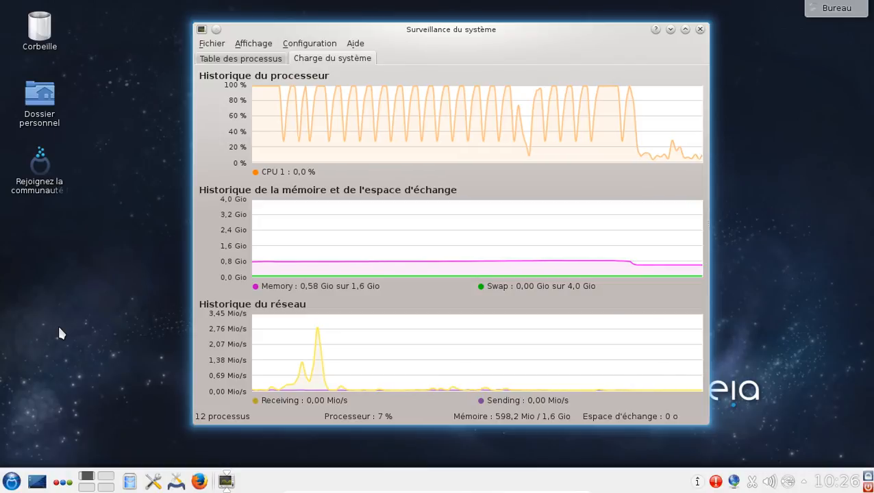
# Look through the installed application categories, try to launch the Amarok music player and close its crash report.
pyautogui.click(11, 482)
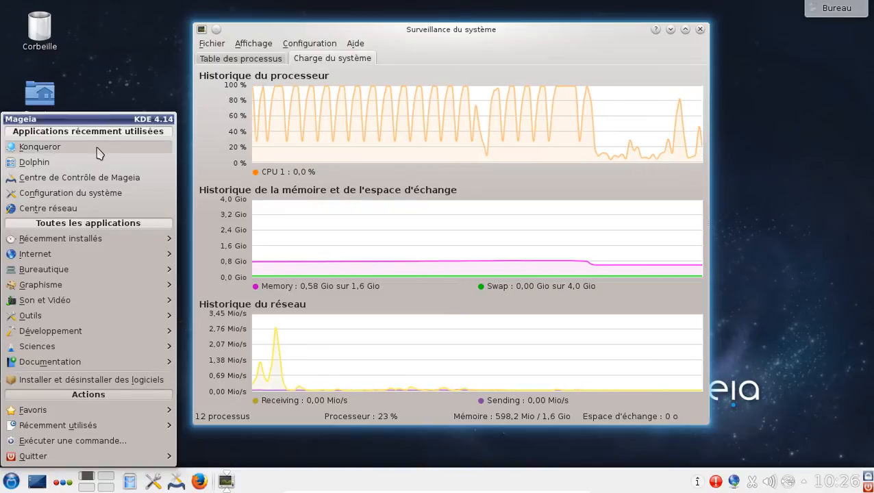
pyautogui.click(130, 13)
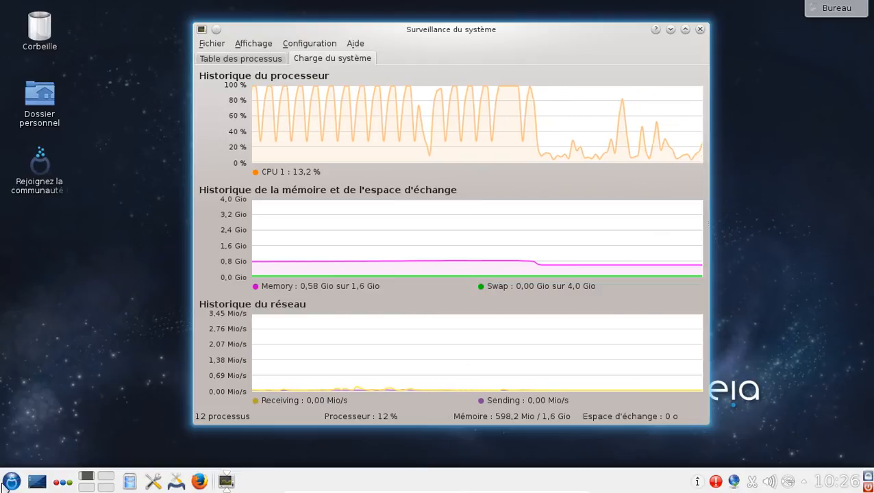
pyautogui.click(11, 482)
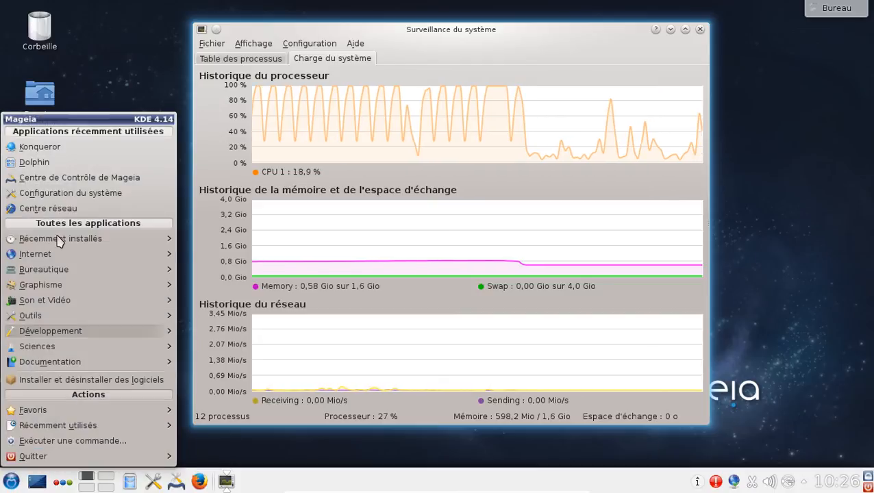
pyautogui.moveTo(87, 259)
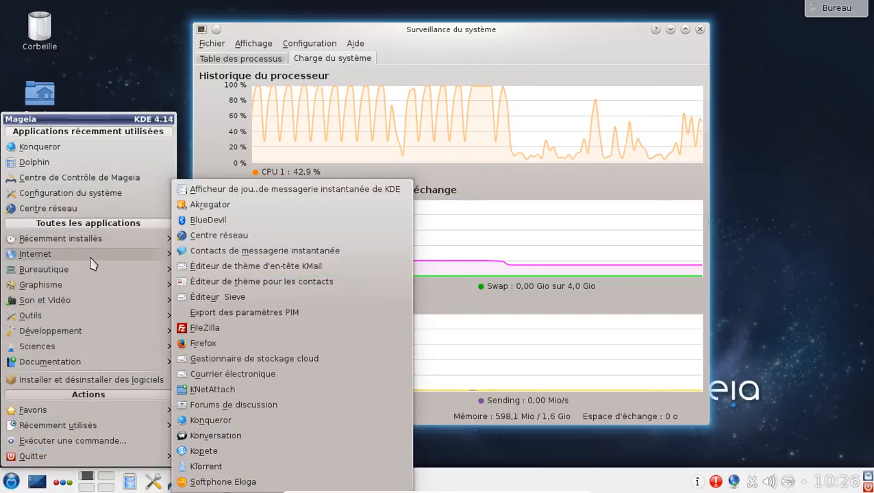
pyautogui.moveTo(91, 288)
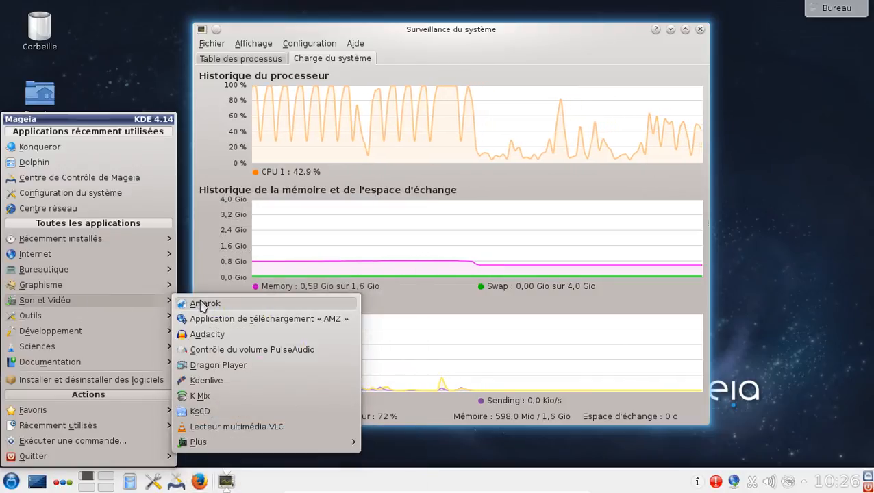
pyautogui.click(202, 306)
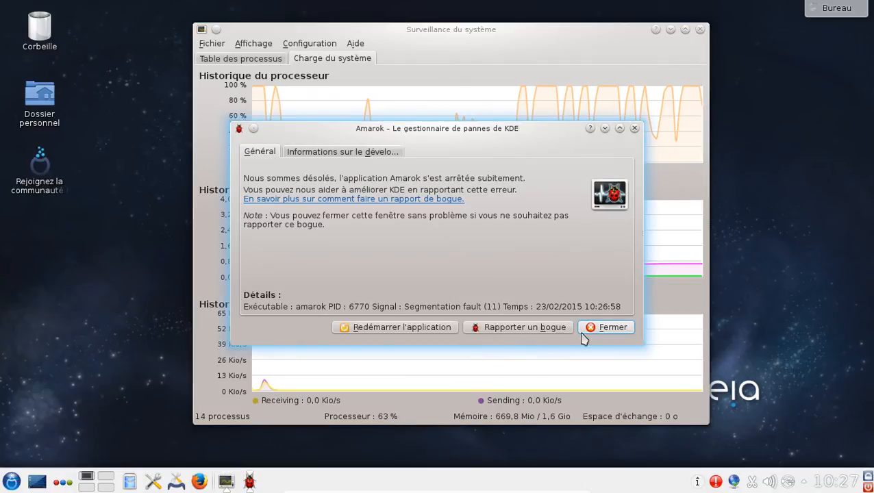
pyautogui.click(602, 328)
# Move the system monitor window aside, start the software install and removal tool and authenticate with the root password.
pyautogui.moveTo(560, 31); pyautogui.dragTo(615, 10)
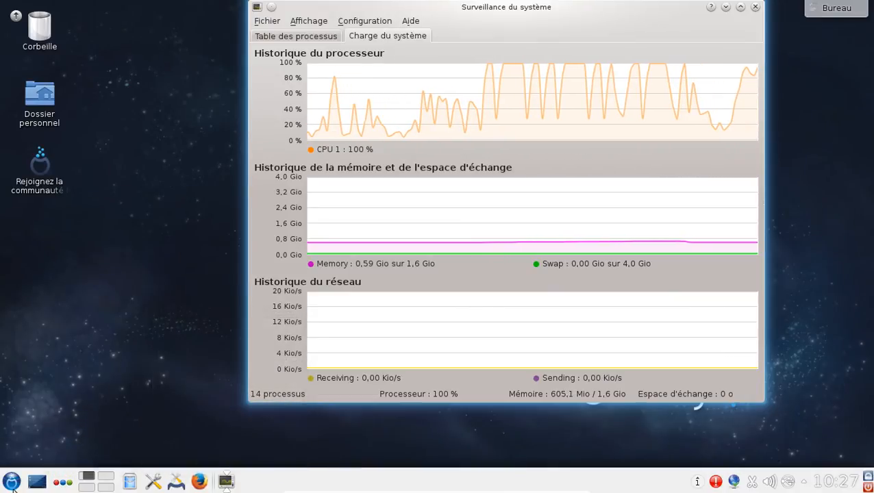
pyautogui.click(12, 483)
pyautogui.click(14, 487)
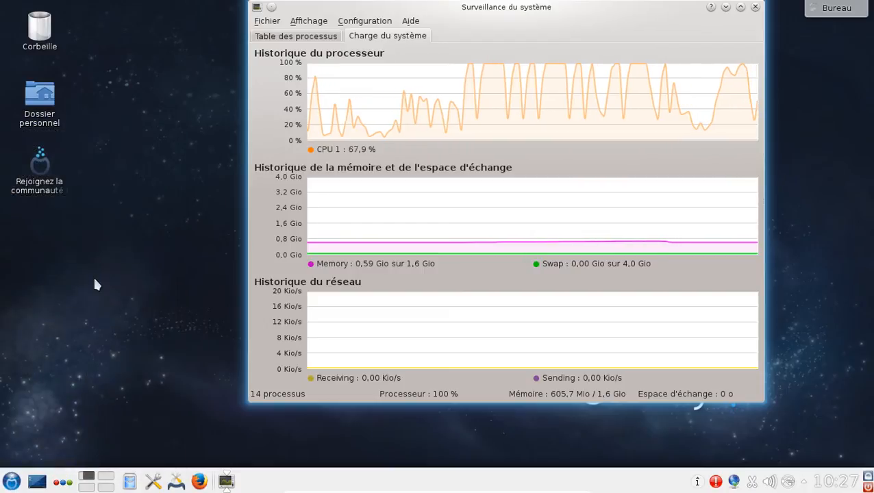
pyautogui.click(11, 482)
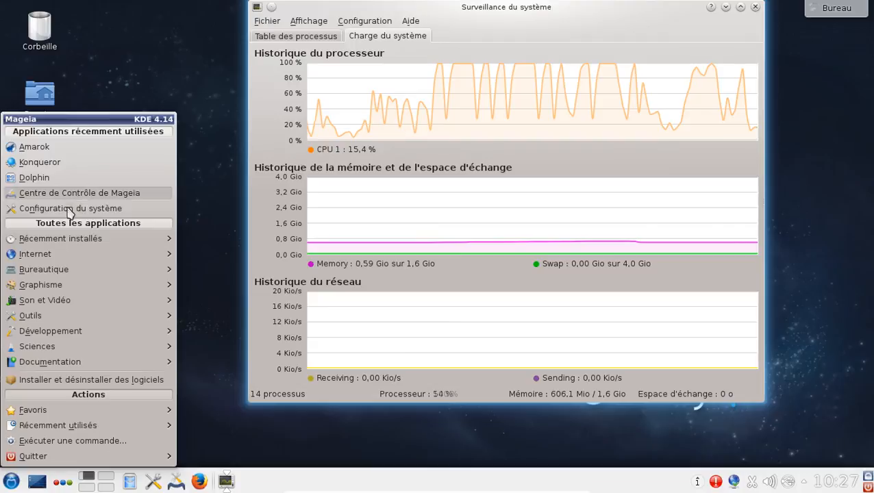
pyautogui.moveTo(59, 306)
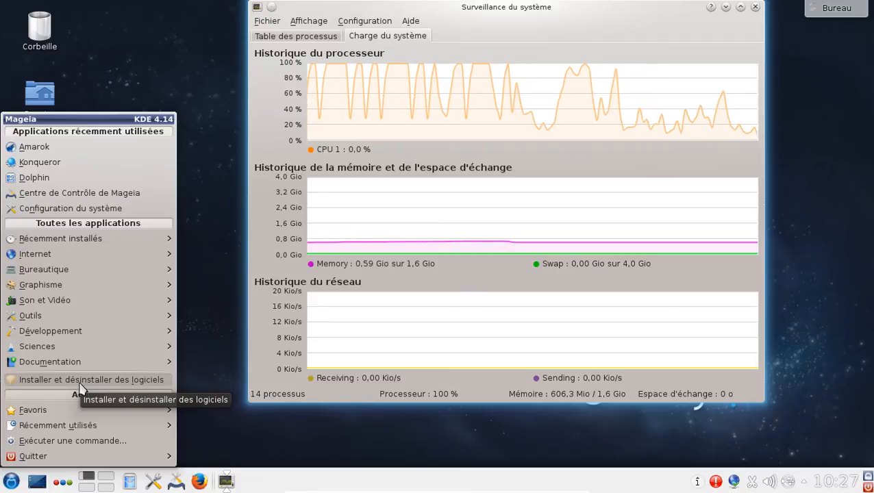
pyautogui.click(80, 382)
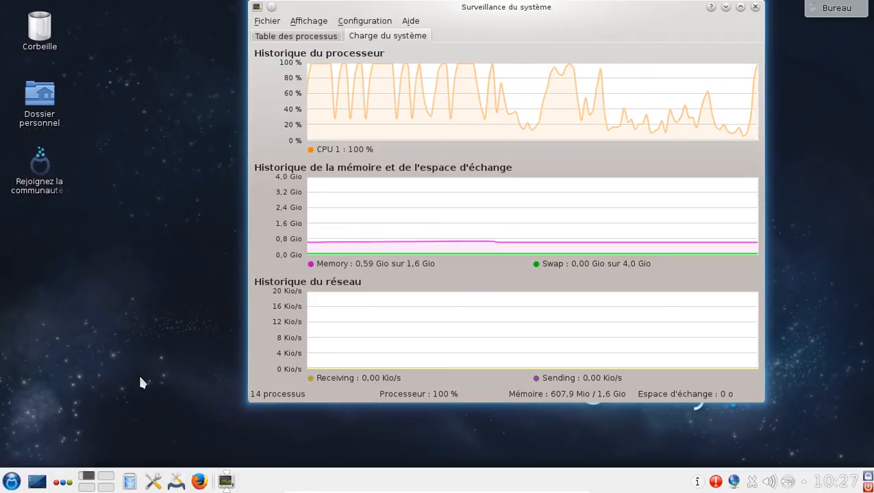
pyautogui.write('******')
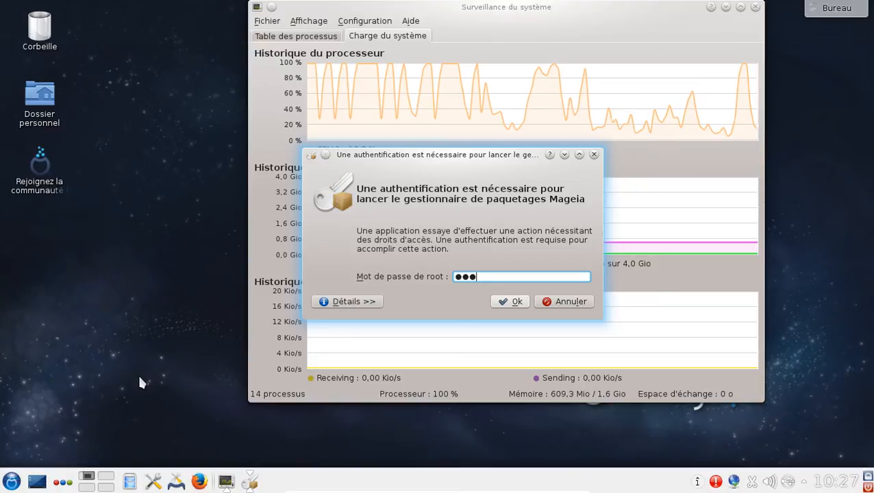
pyautogui.press('Return')
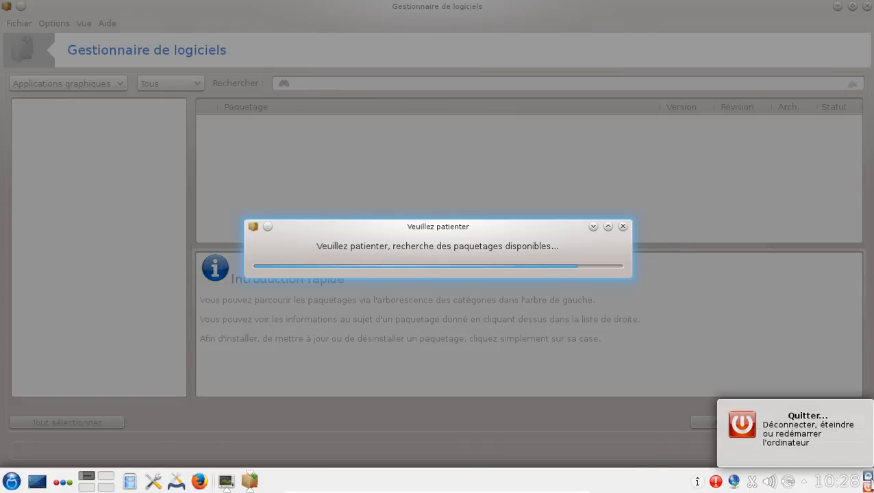
# Show the hidden system tray items and collapse them again.
pyautogui.click(805, 483)
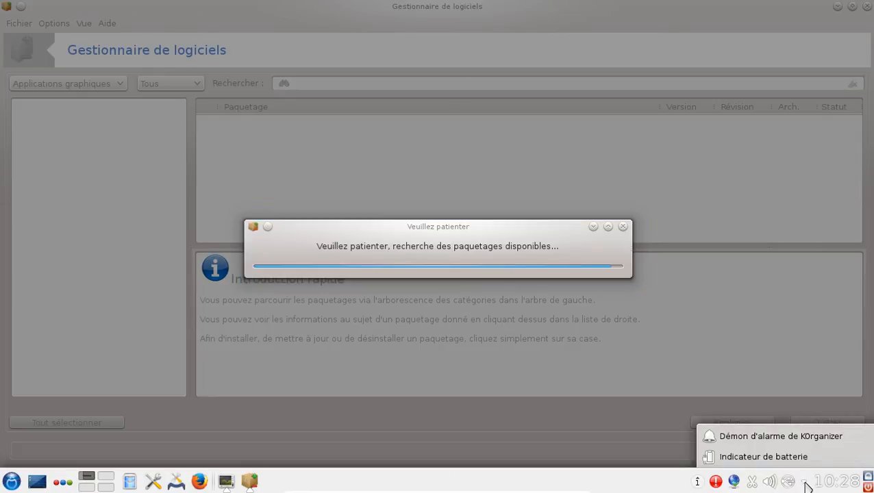
pyautogui.click(806, 482)
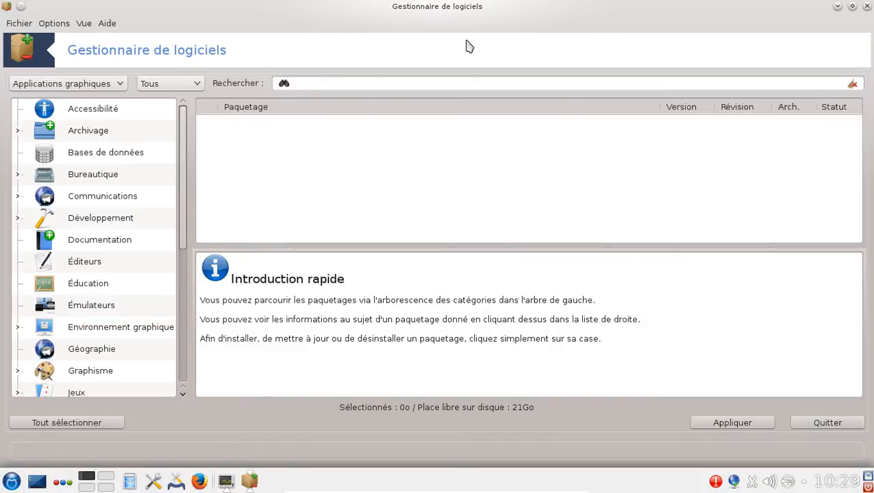
# Search the graphical applications for "mp3" and look through the matching packages.
pyautogui.click(465, 79)
pyautogui.write('mp3')
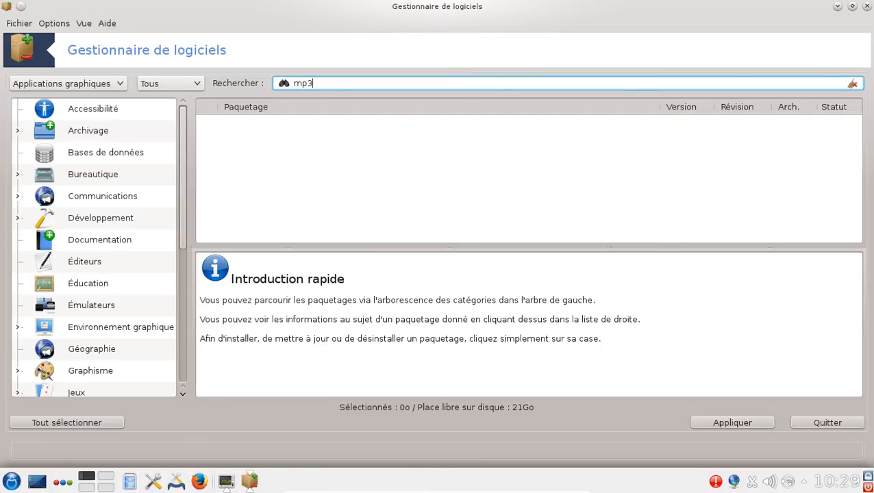
pyautogui.press('Return')
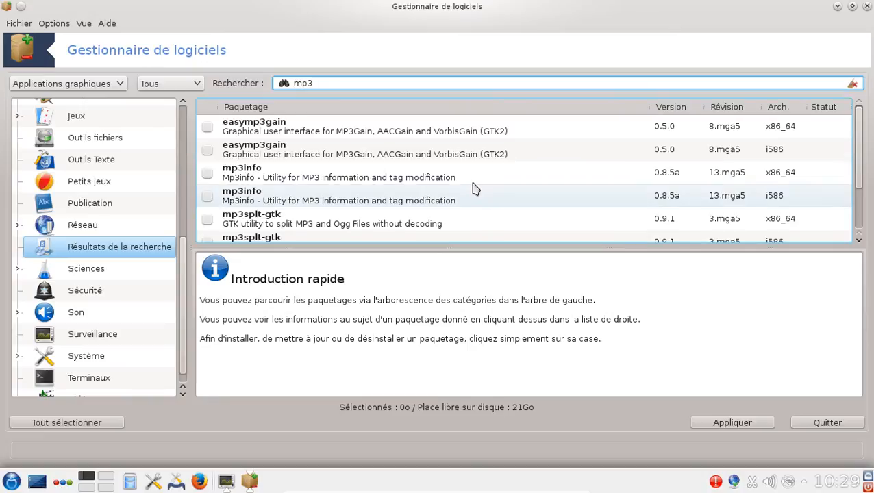
pyautogui.scroll(-3, 481, 185)
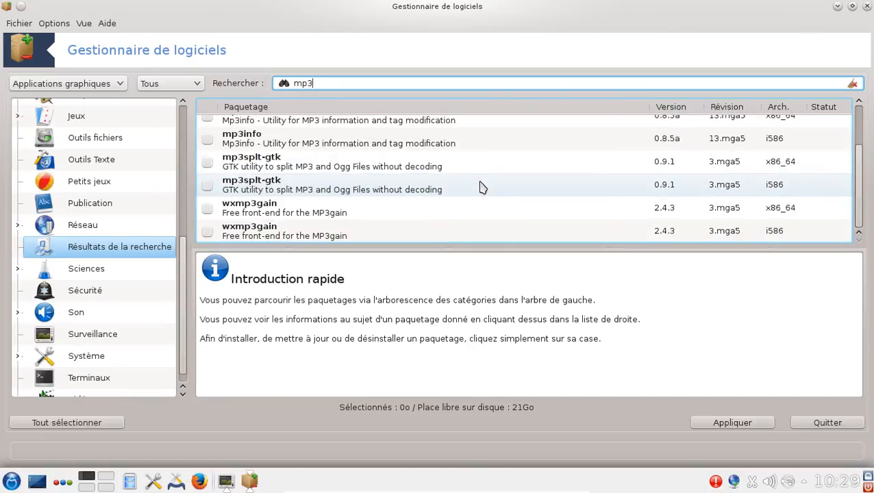
pyautogui.scroll(3, 482, 186)
pyautogui.scroll(-3, 482, 189)
pyautogui.scroll(3, 481, 190)
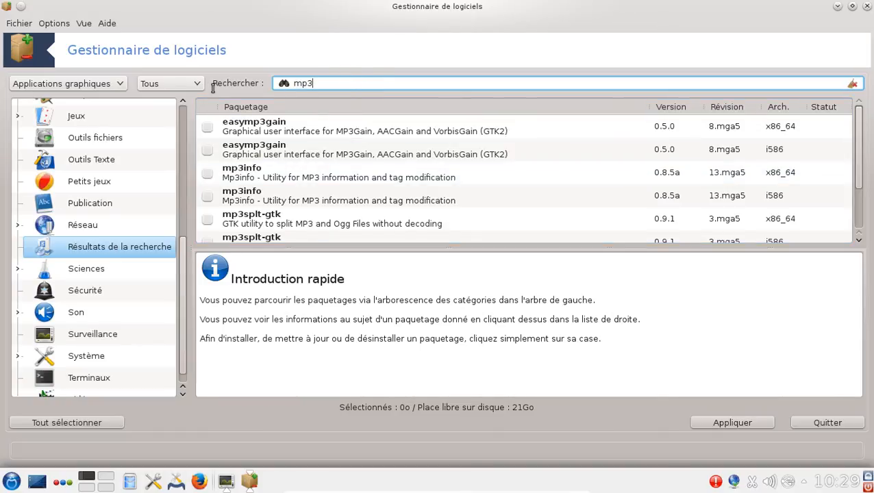
# Search the graphical applications for "flash", view the x86_64 flash-player-plugin package's description and quit the software manager.
pyautogui.press('BackSpace')
pyautogui.press('BackSpace')
pyautogui.press('BackSpace')
pyautogui.write('flash')
pyautogui.press('Return')
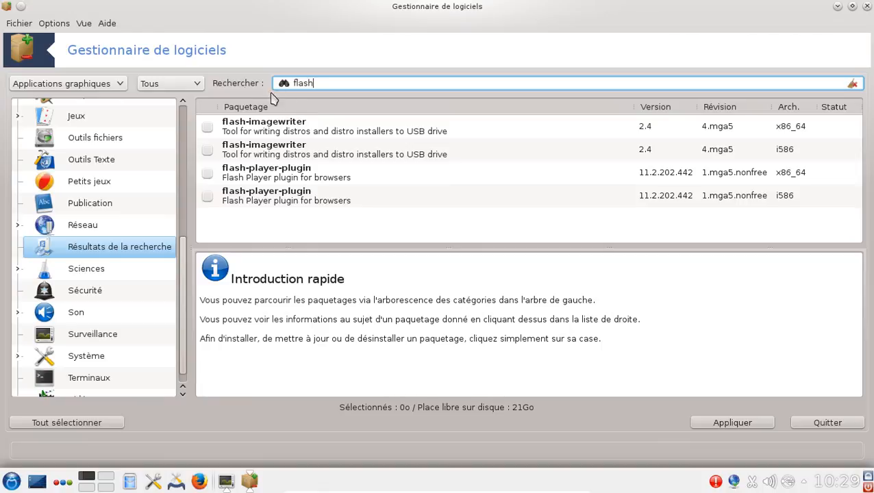
pyautogui.click(334, 182)
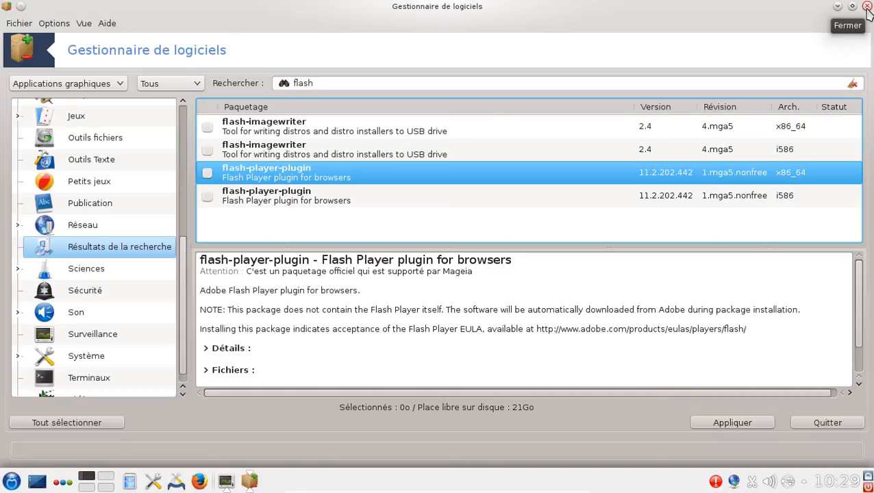
pyautogui.click(849, 425)
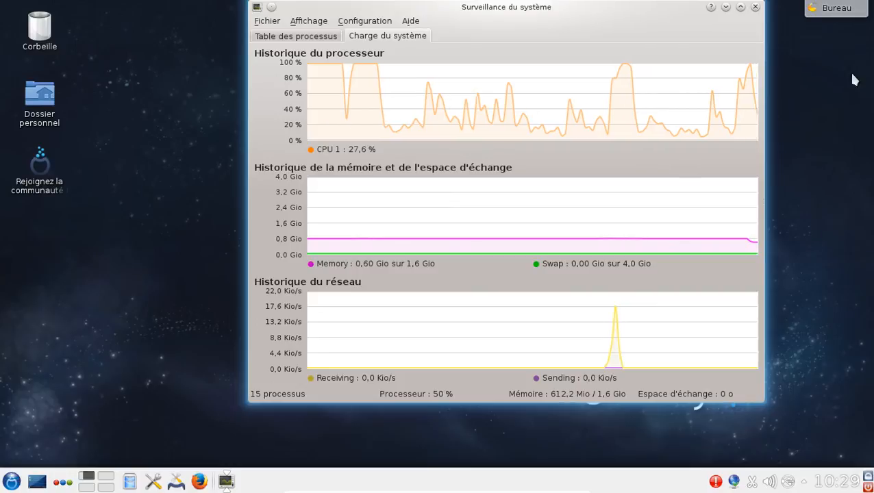
# Shut down the Mageia virtual machine from its desktop session.
pyautogui.click(868, 486)
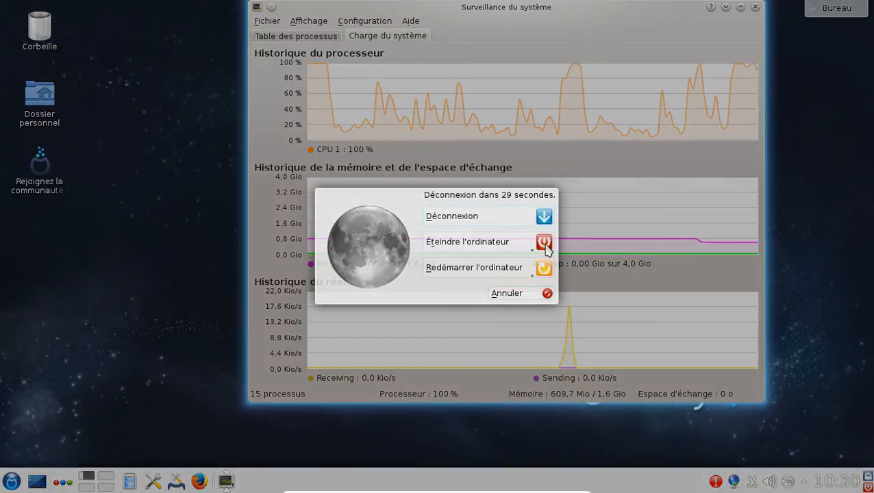
pyautogui.click(546, 248)
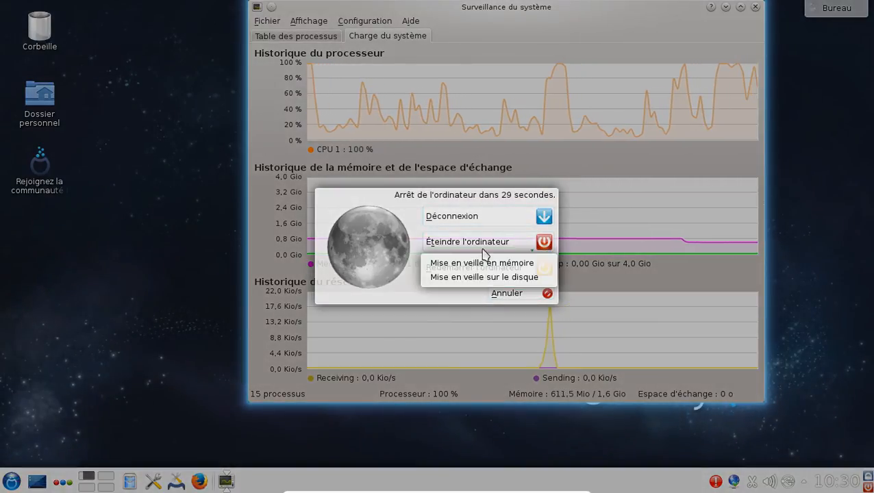
pyautogui.click(463, 241)
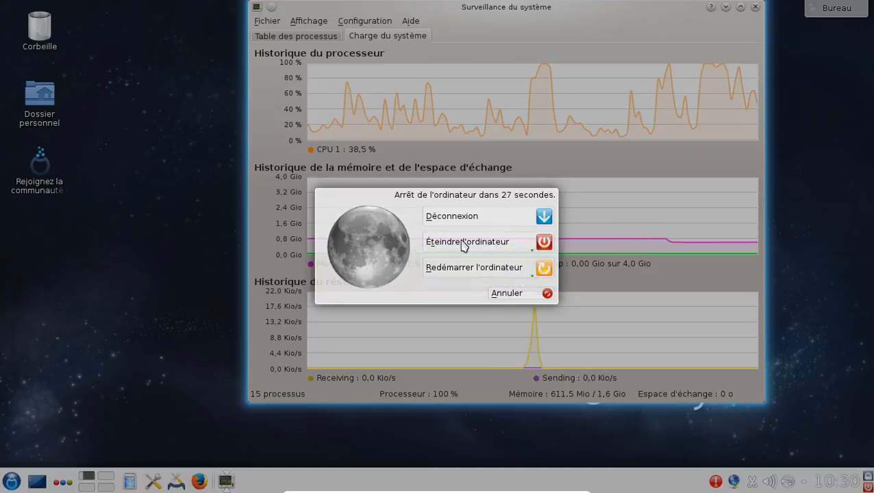
pyautogui.click(462, 241)
pyautogui.moveTo(462, 245)
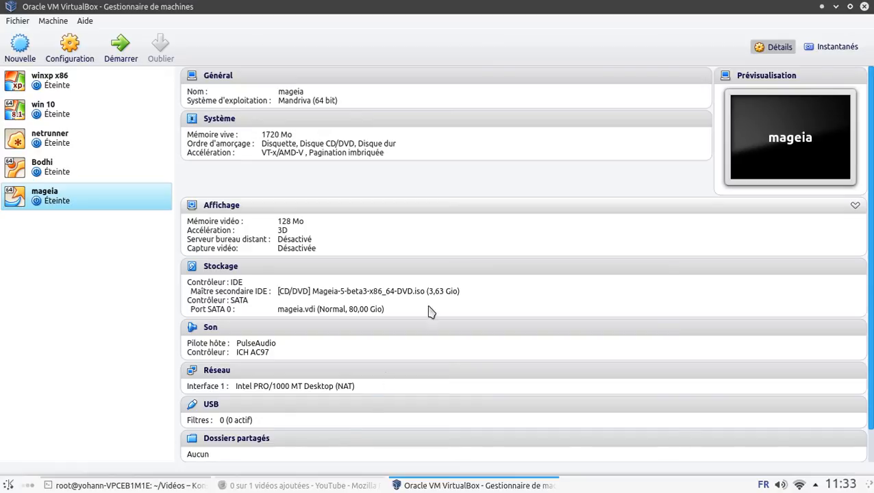
pyautogui.click(308, 486)
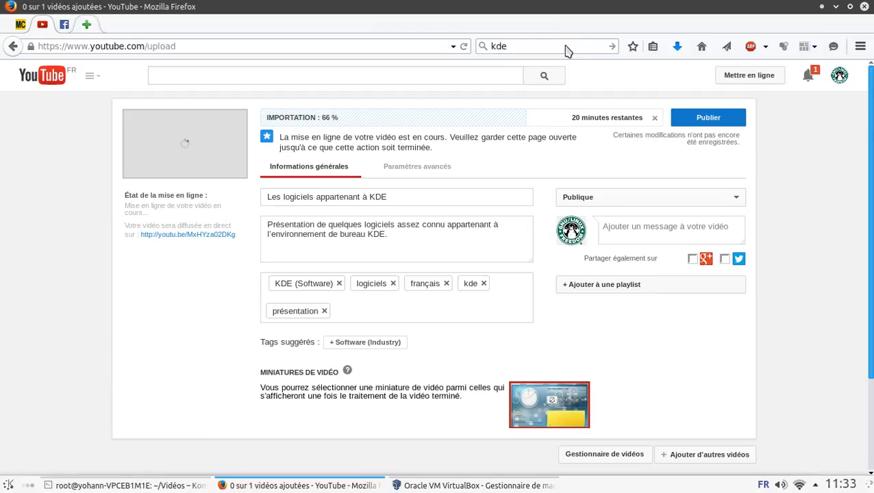
pyautogui.hotkey('ctrl', 't')
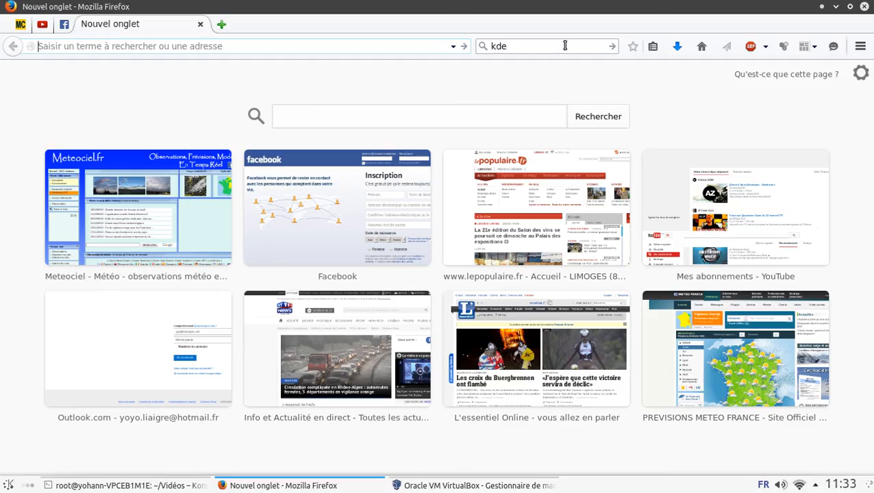
pyautogui.click(565, 46)
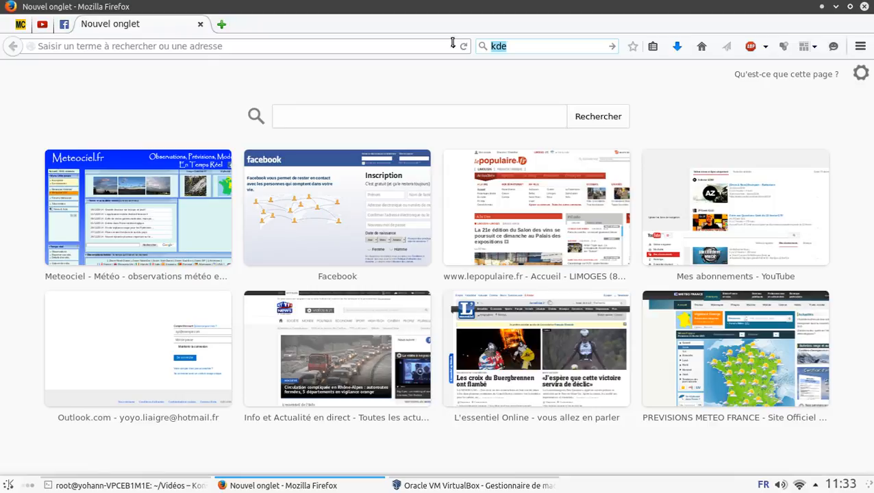
pyautogui.write('magei')
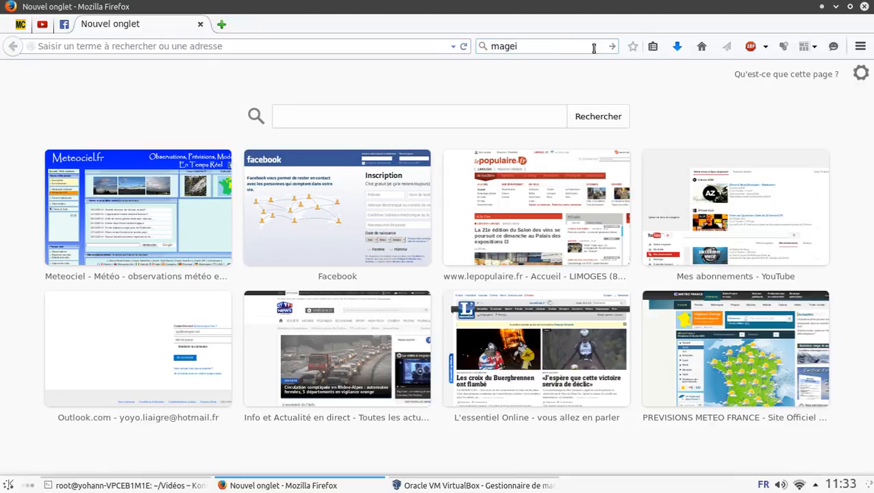
pyautogui.write('a')
pyautogui.press('Return')
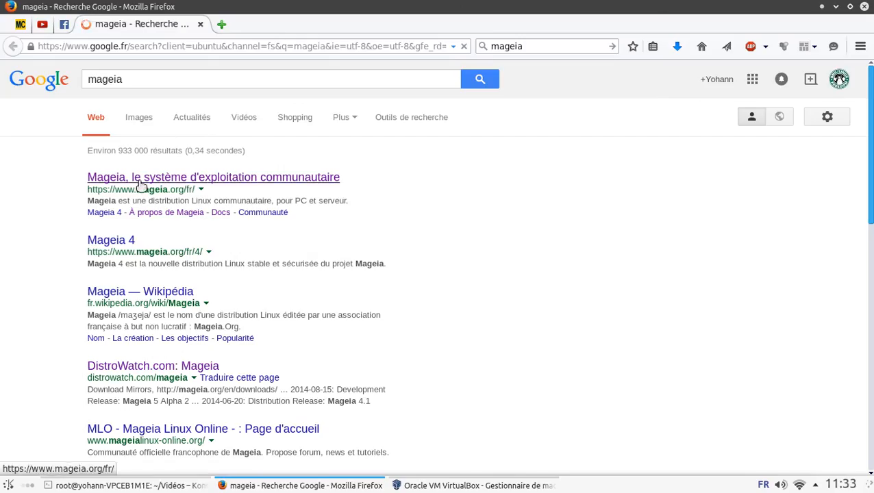
pyautogui.click(140, 182)
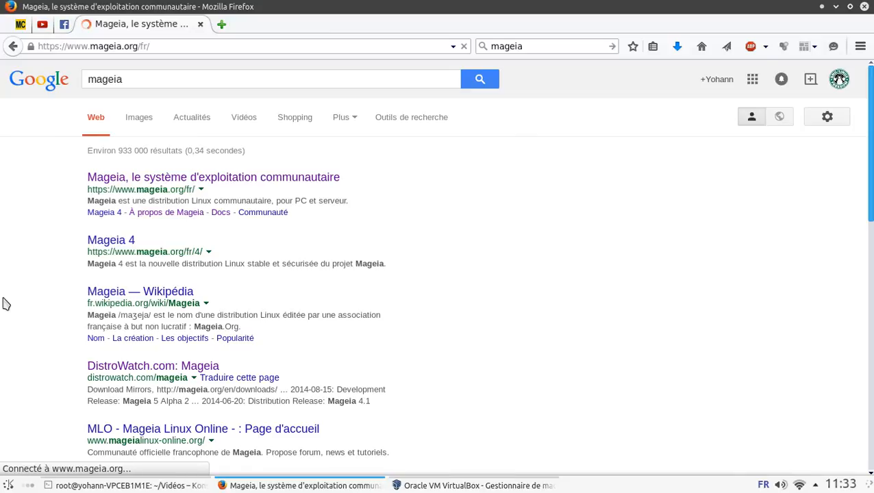
# Look over the Mageia home page's version 4 download and Mageia 5 beta 3 links, and open the À propos page to read it.
pyautogui.scroll(-2, 6, 304)
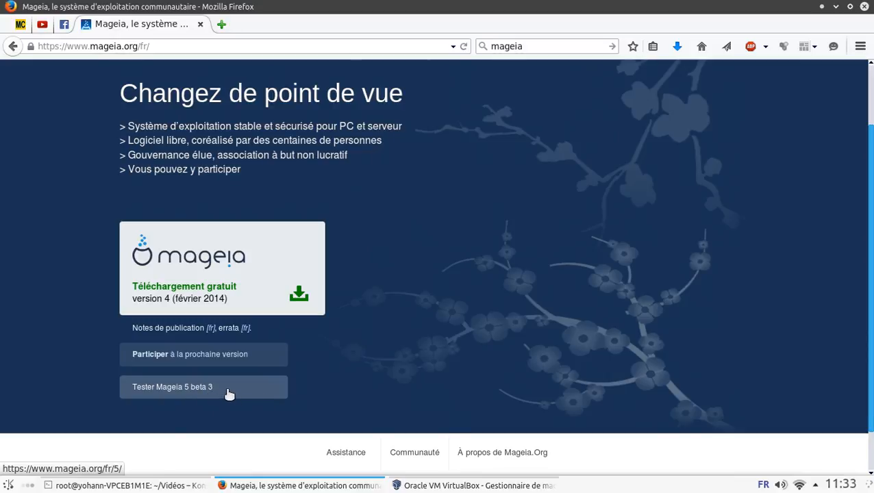
pyautogui.scroll(2, 348, 375)
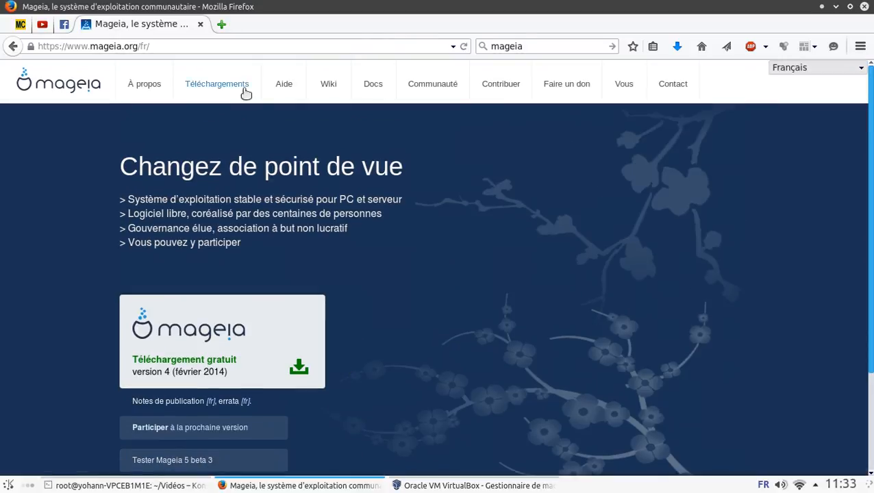
pyautogui.scroll(-3, 578, 186)
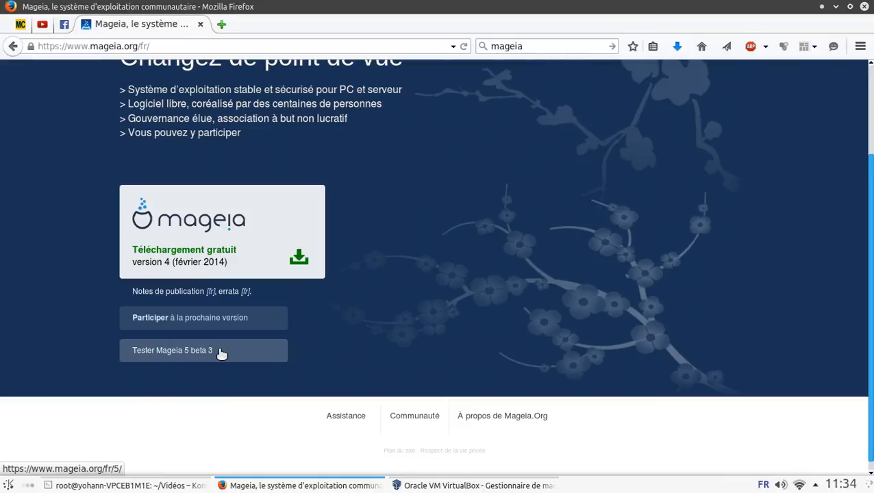
pyautogui.scroll(3, 451, 277)
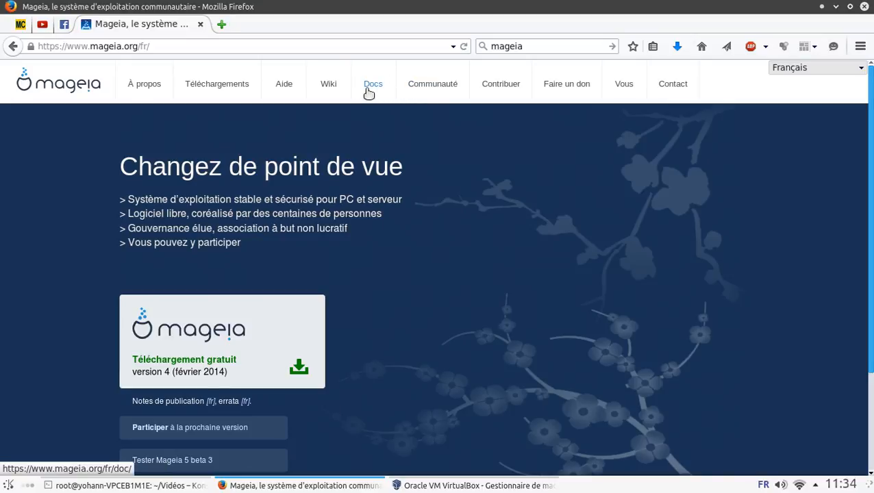
pyautogui.click(152, 87)
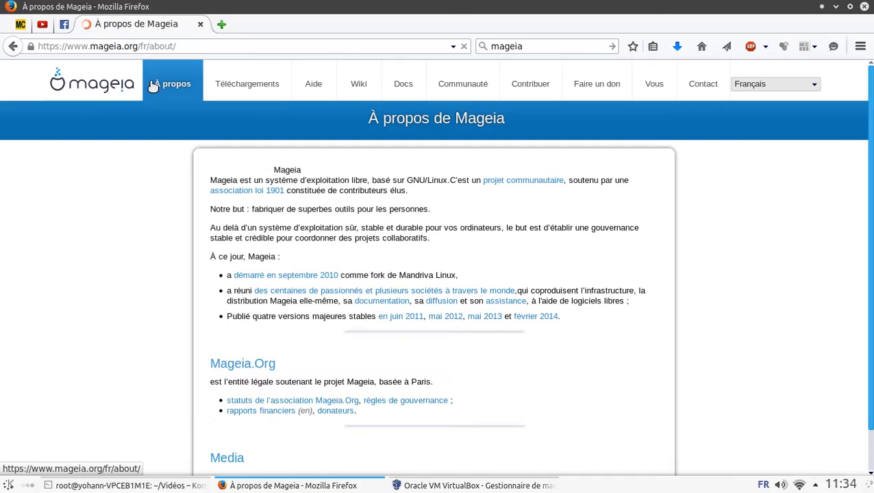
pyautogui.scroll(-2, 136, 293)
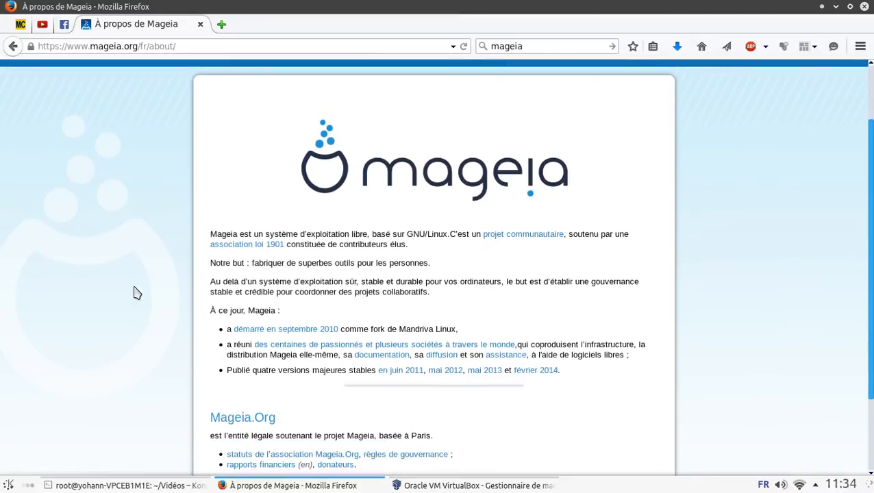